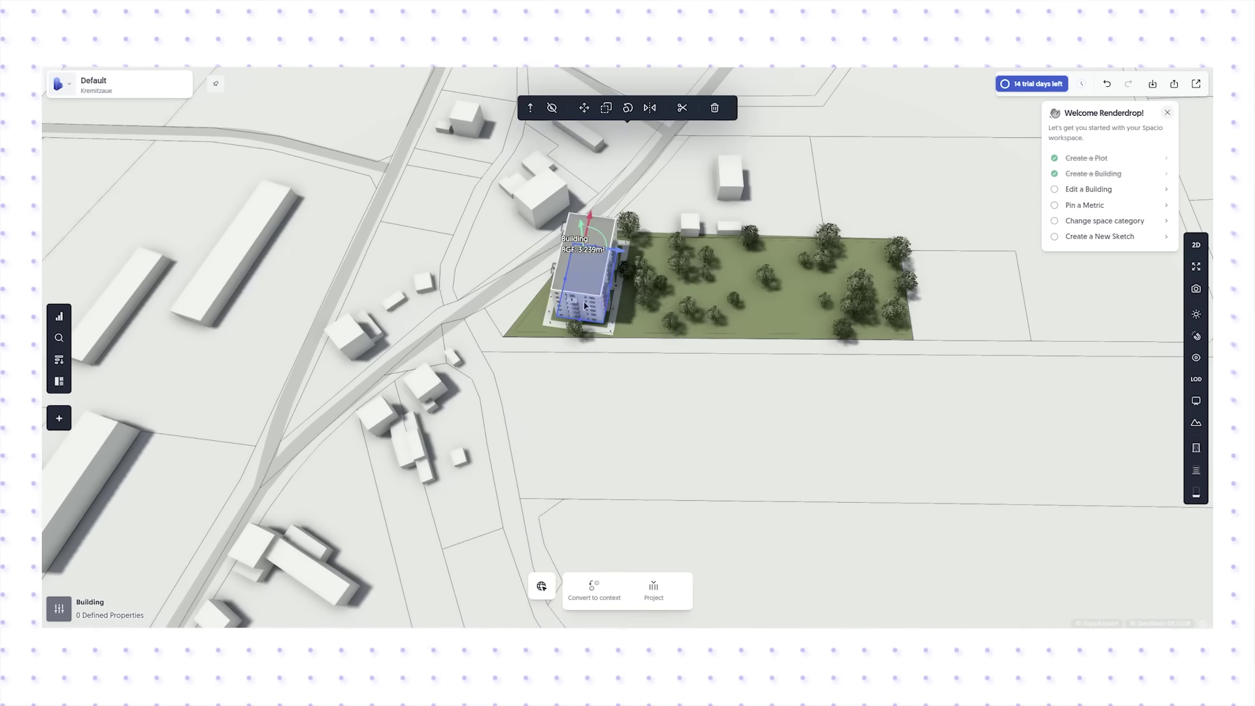
# Release the rotate gizmo to lock the apartment block's final orientation on the plot
pyautogui.click(702, 278)
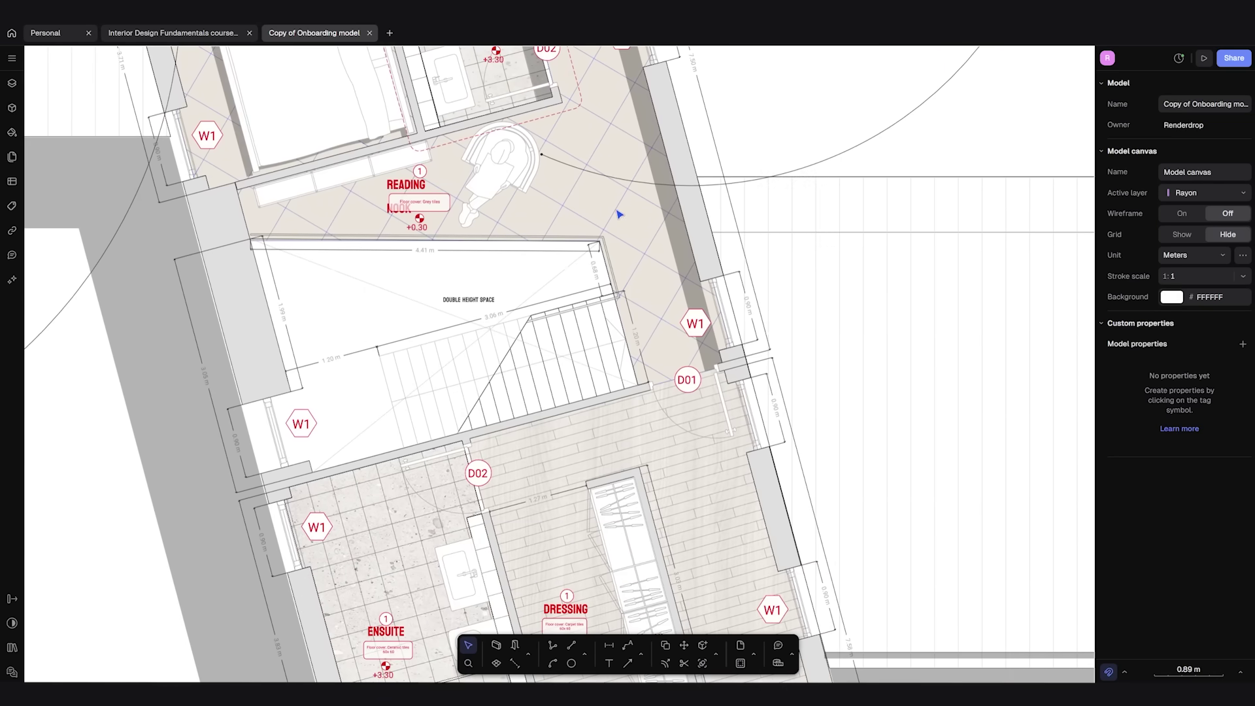
# Apply a parquet strip hatch to Zone 17's bedroom floor
pyautogui.click(618, 214)
pyautogui.click(1172, 394)
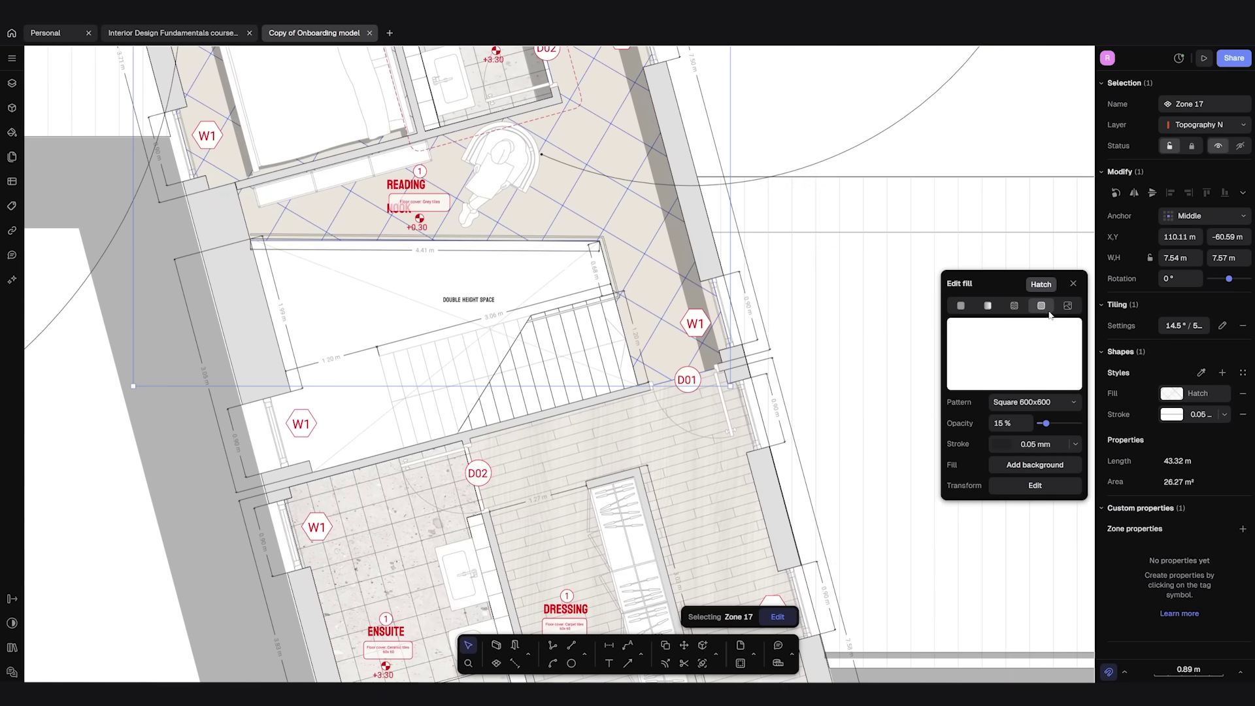
pyautogui.click(1072, 404)
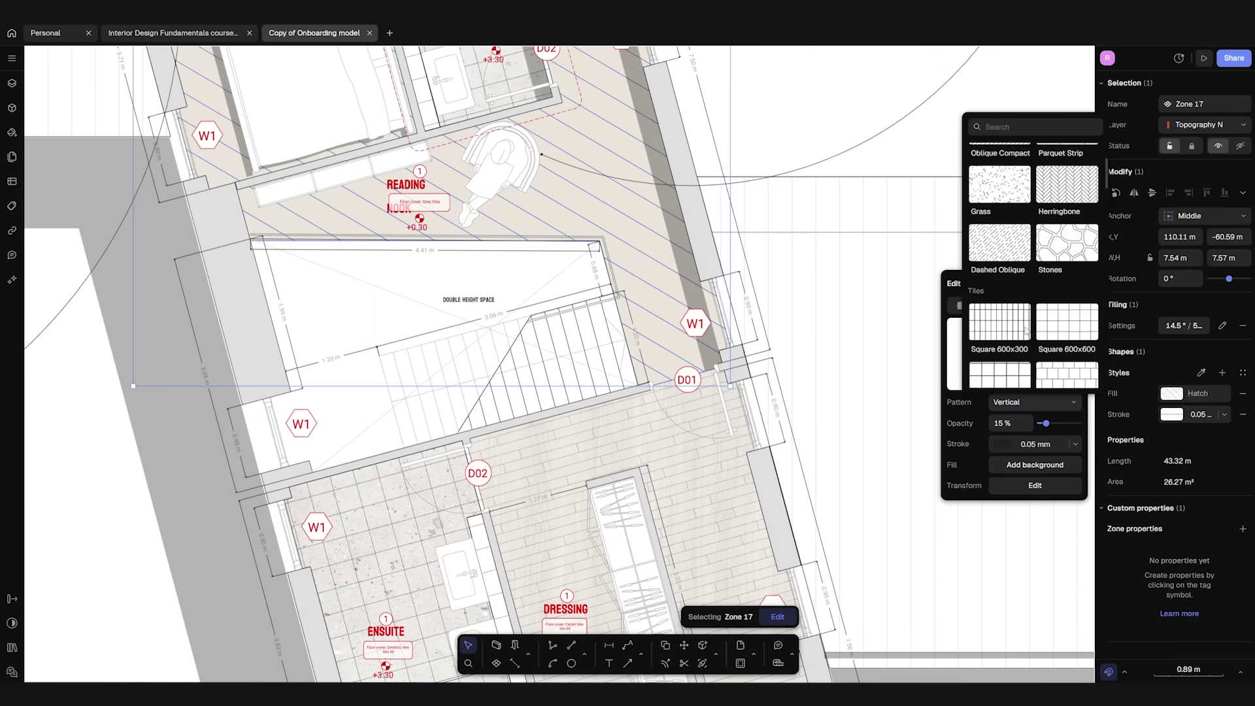
pyautogui.click(820, 179)
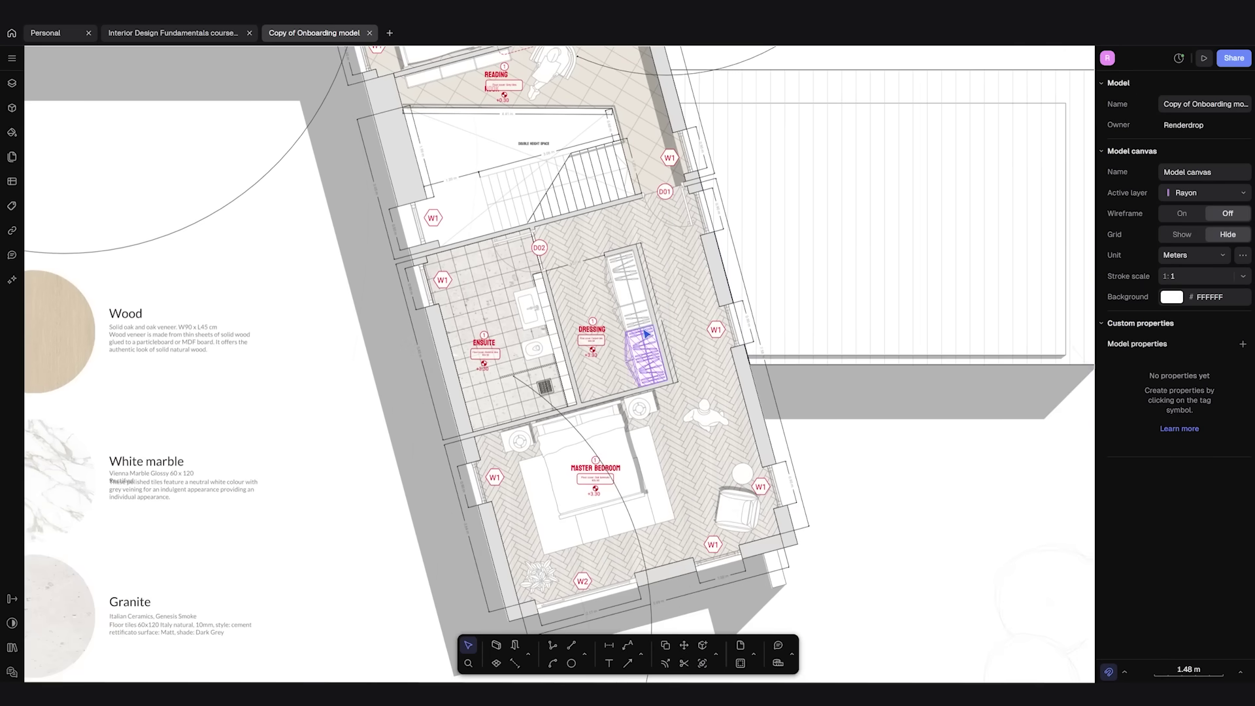
pyautogui.scroll(5, 647, 333)
# Rotate Wardrobe L about 105° and move it against the dressing room's ensuite wall
pyautogui.click(646, 335)
pyautogui.hotkey('ctrl', 'z')
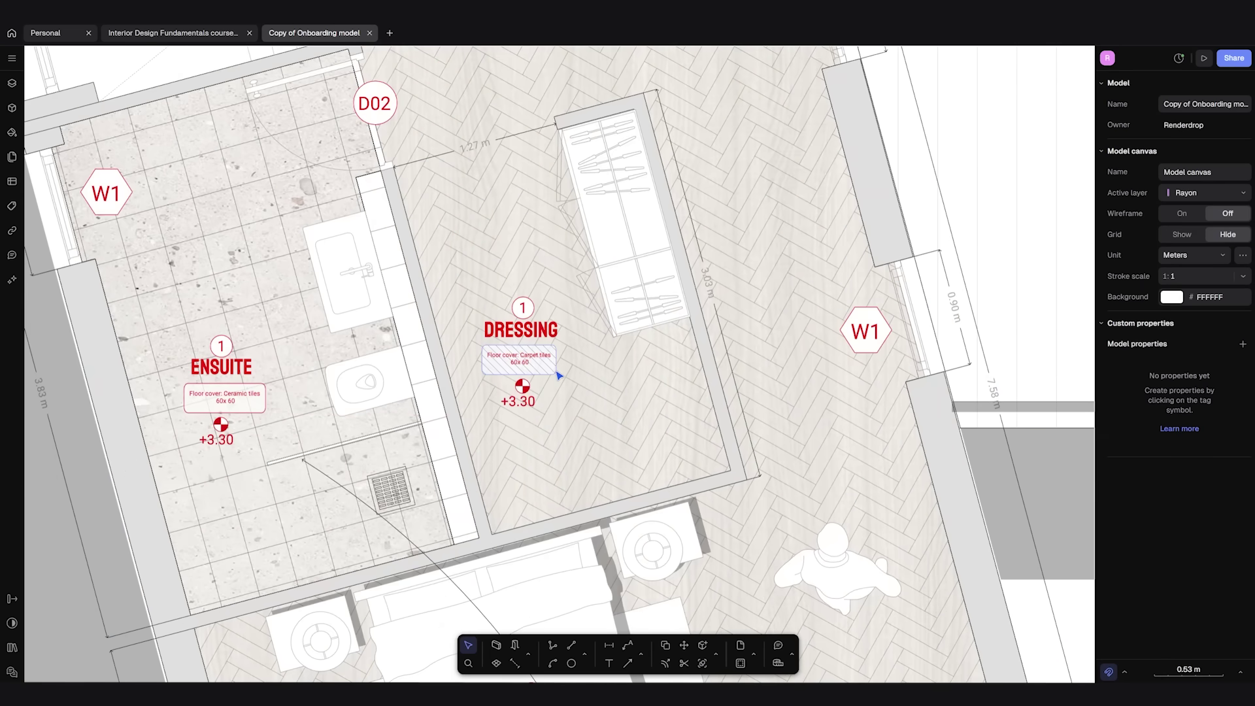
pyautogui.click(673, 309)
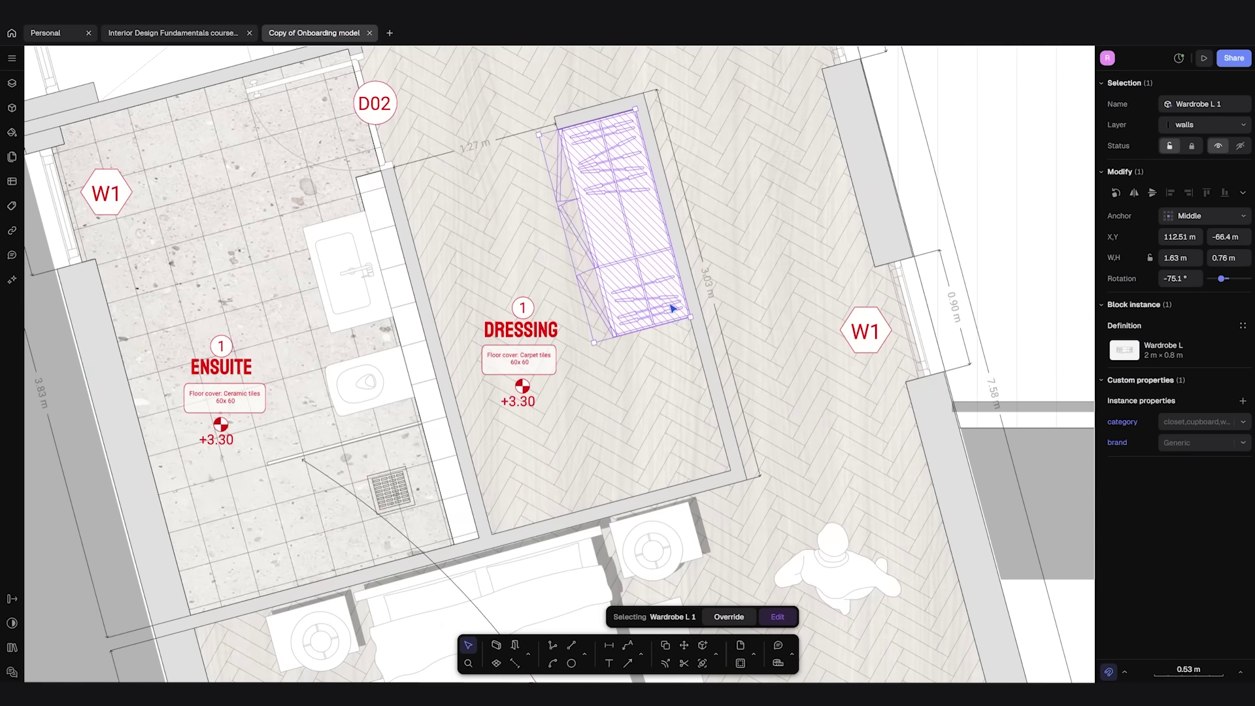
pyautogui.click(504, 95)
pyautogui.moveTo(506, 241); pyautogui.dragTo(450, 253)
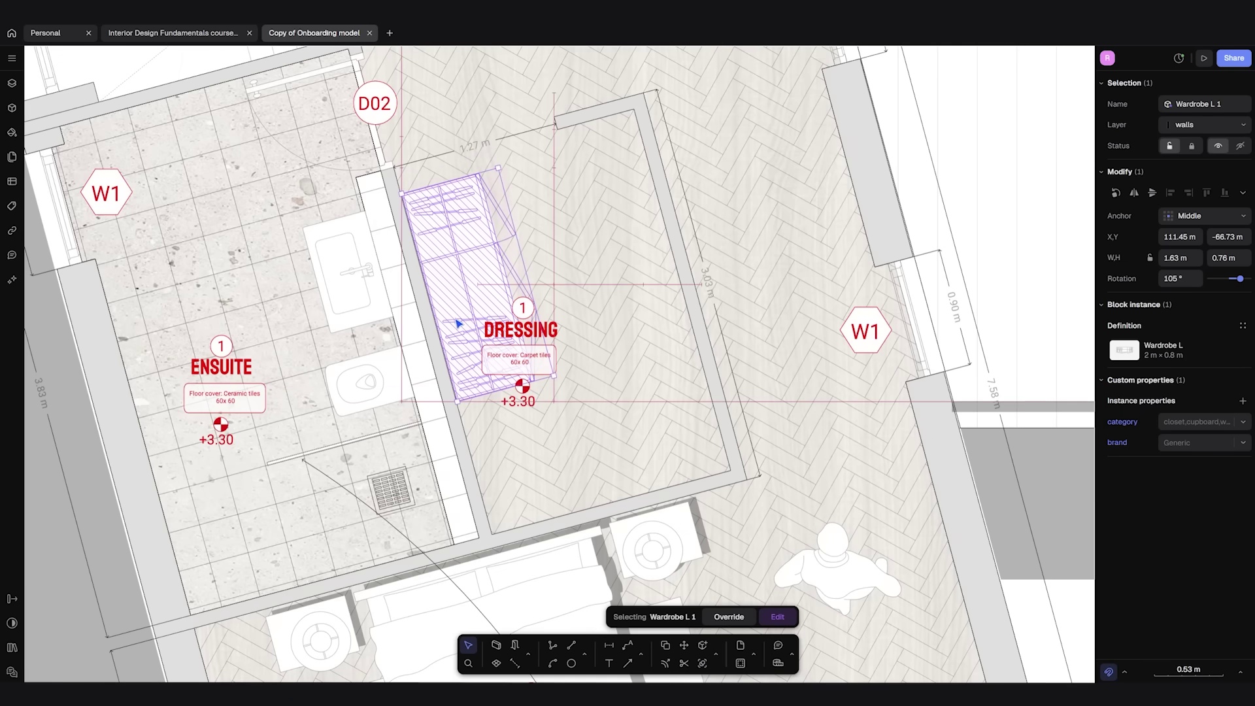
pyautogui.moveTo(470, 324); pyautogui.dragTo(493, 432)
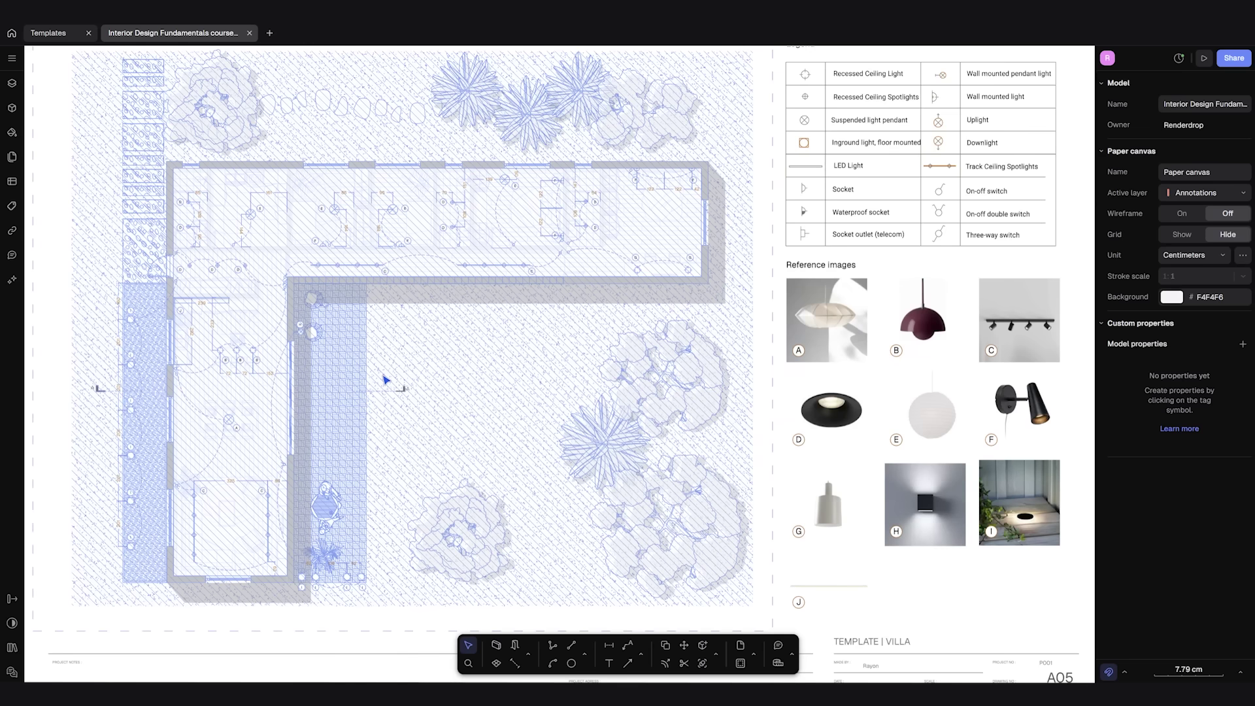
# Override the sheet's floor-plan view, then bring up the Rayon AI workflow list
pyautogui.doubleClick(764, 359)
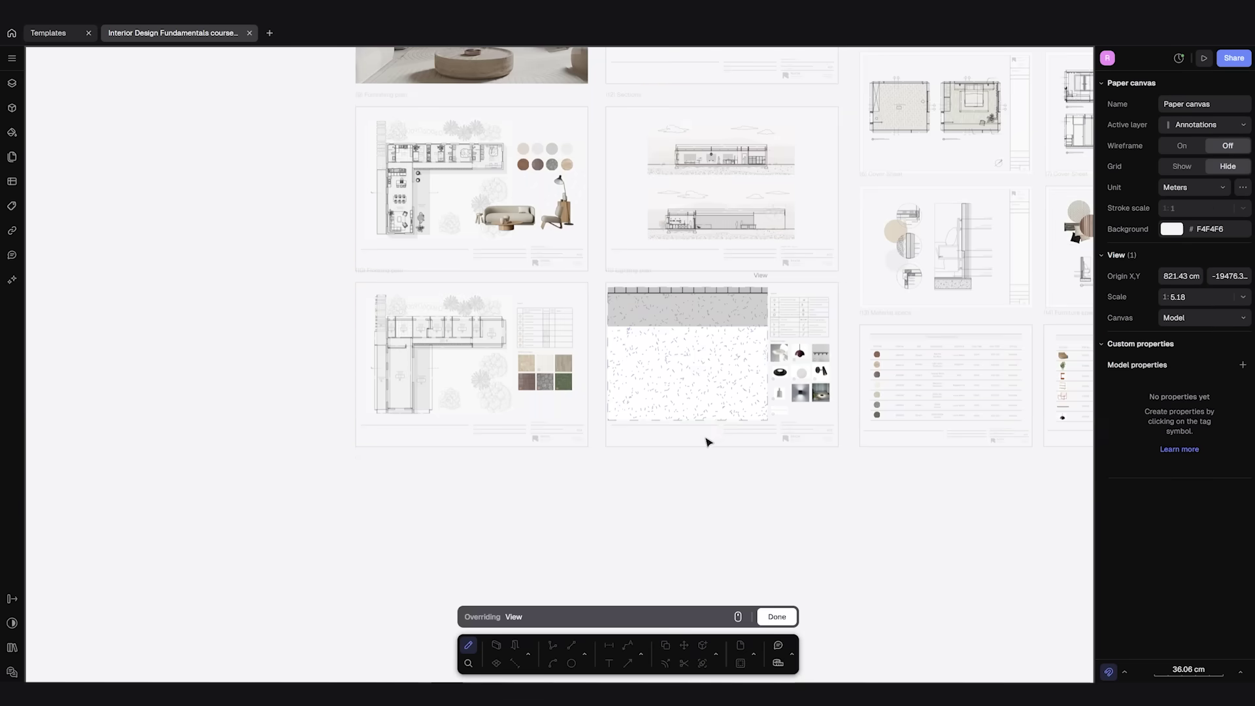
pyautogui.click(692, 476)
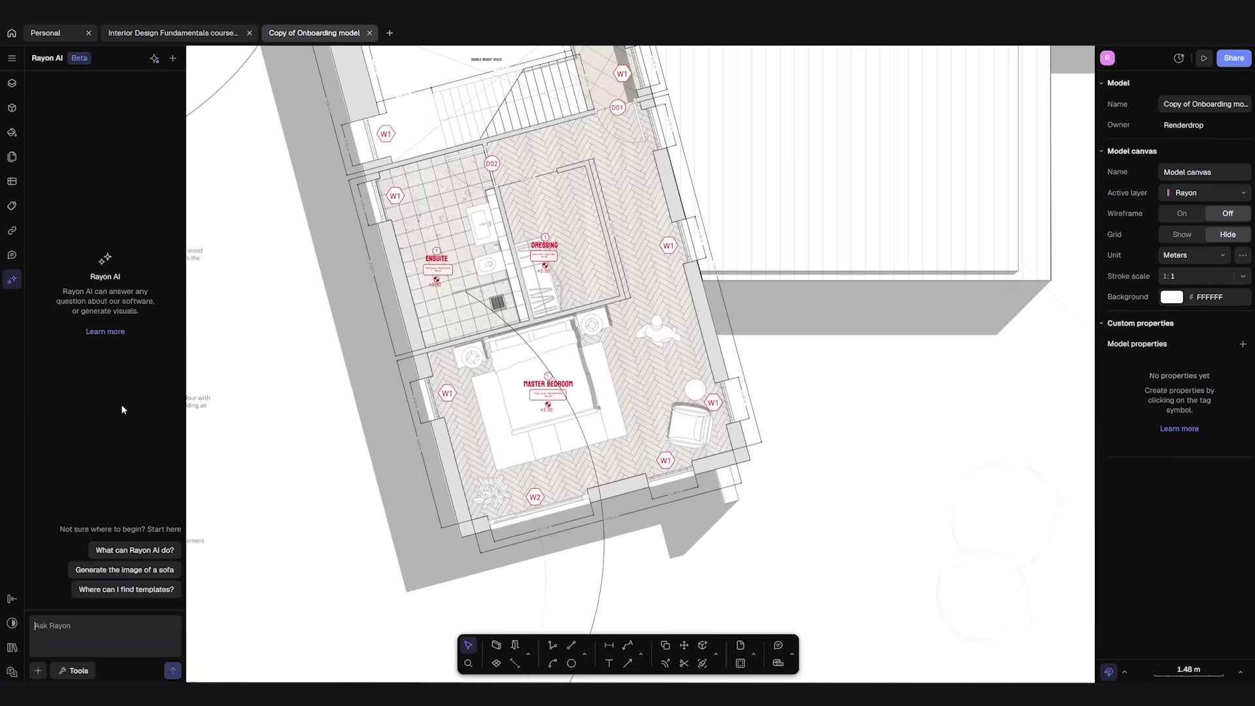
pyautogui.click(73, 671)
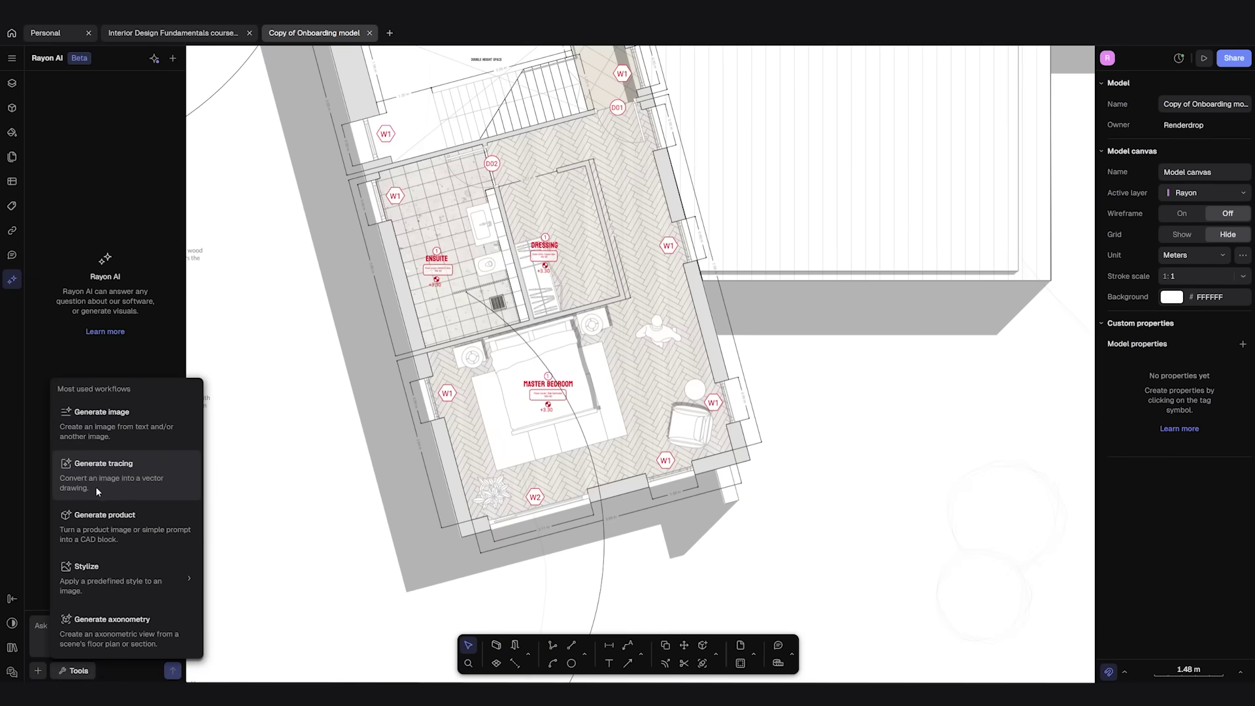
# Convert the chair photo into a CAD block with Generate product
pyautogui.click(98, 517)
pyautogui.click(172, 670)
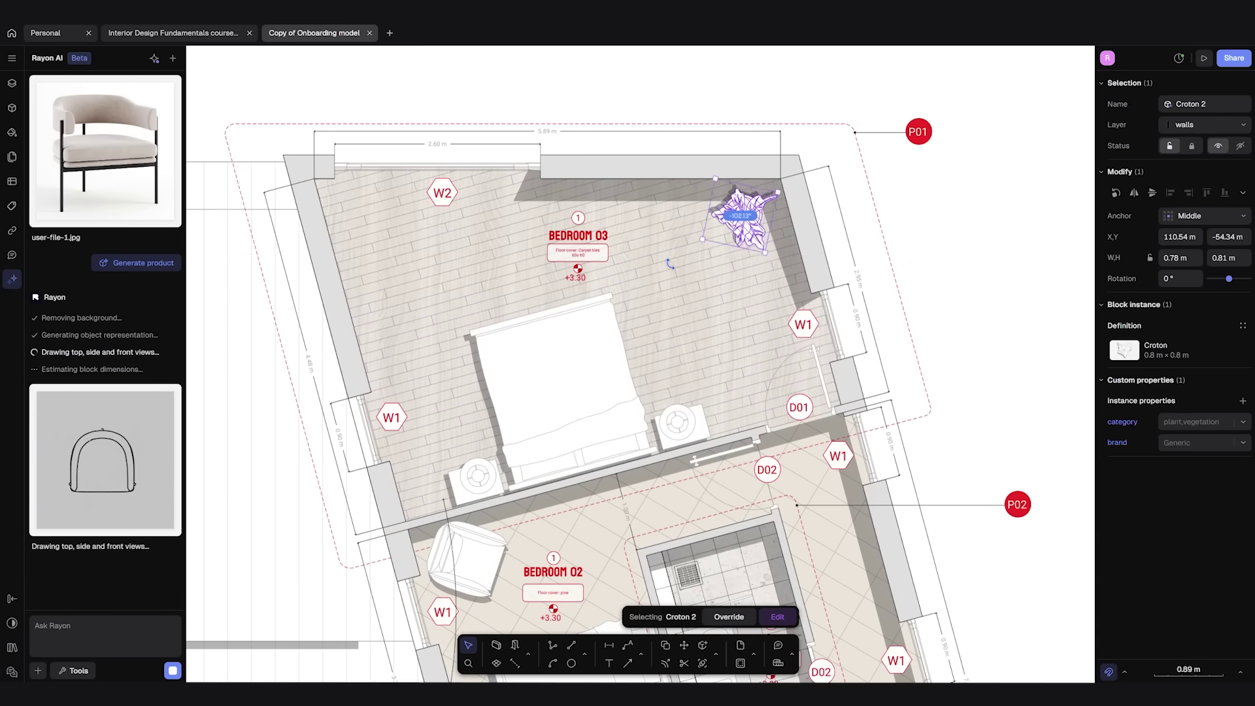
pyautogui.press('Escape')
# Give Bedroom 03's floor a Herringbone hatch
pyautogui.click(669, 263)
pyautogui.click(1195, 392)
pyautogui.click(1020, 206)
pyautogui.click(844, 113)
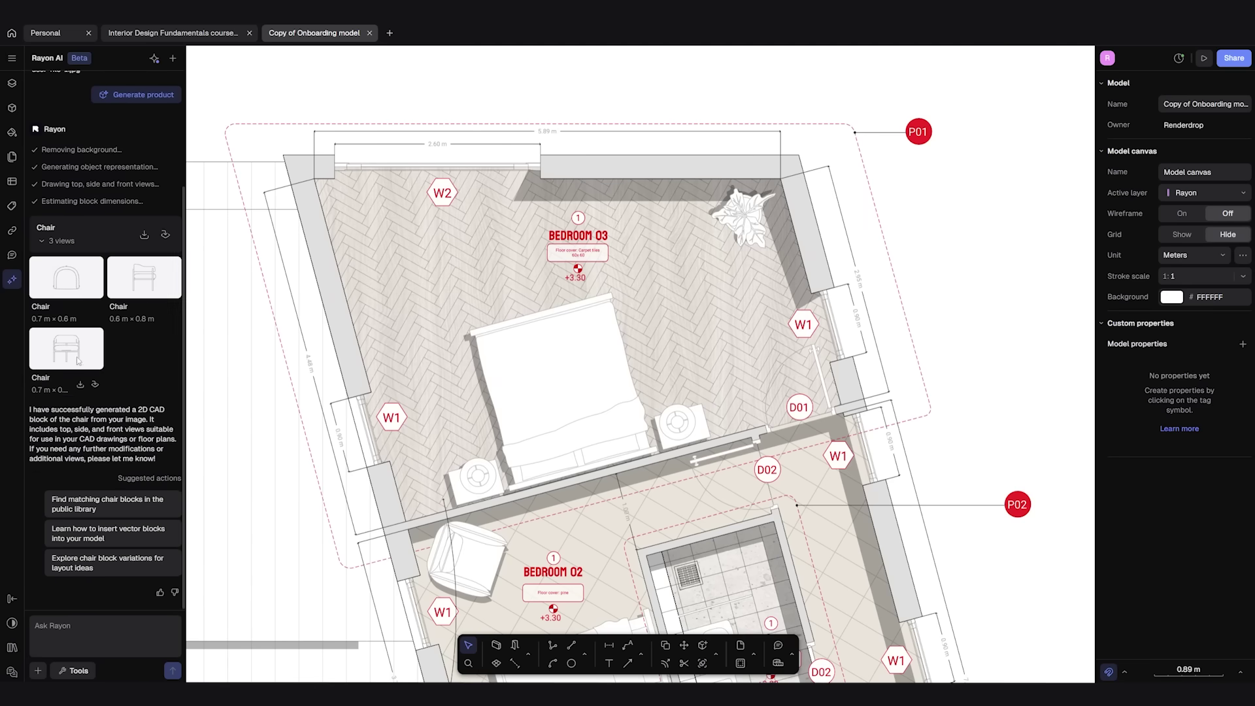
# Place the chair block in the bedroom corner and a chair elevation on the roof terrace
pyautogui.moveTo(817, 386); pyautogui.dragTo(370, 201)
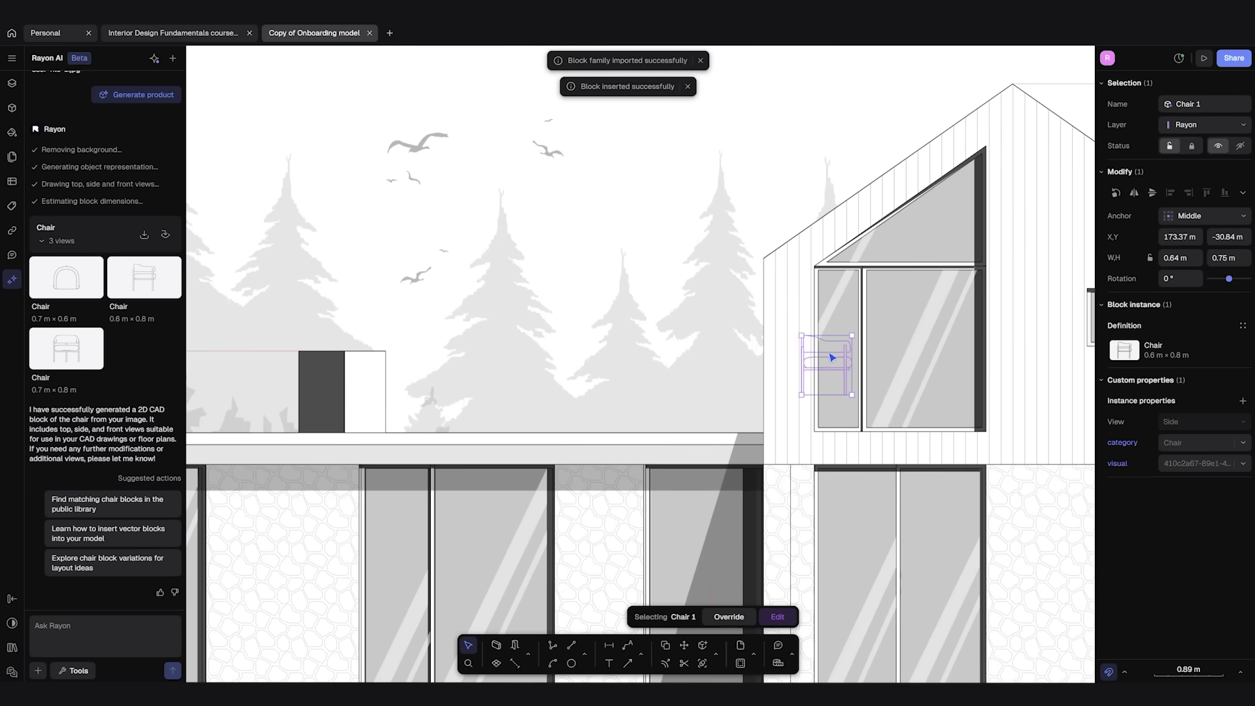
pyautogui.moveTo(829, 356); pyautogui.dragTo(680, 392)
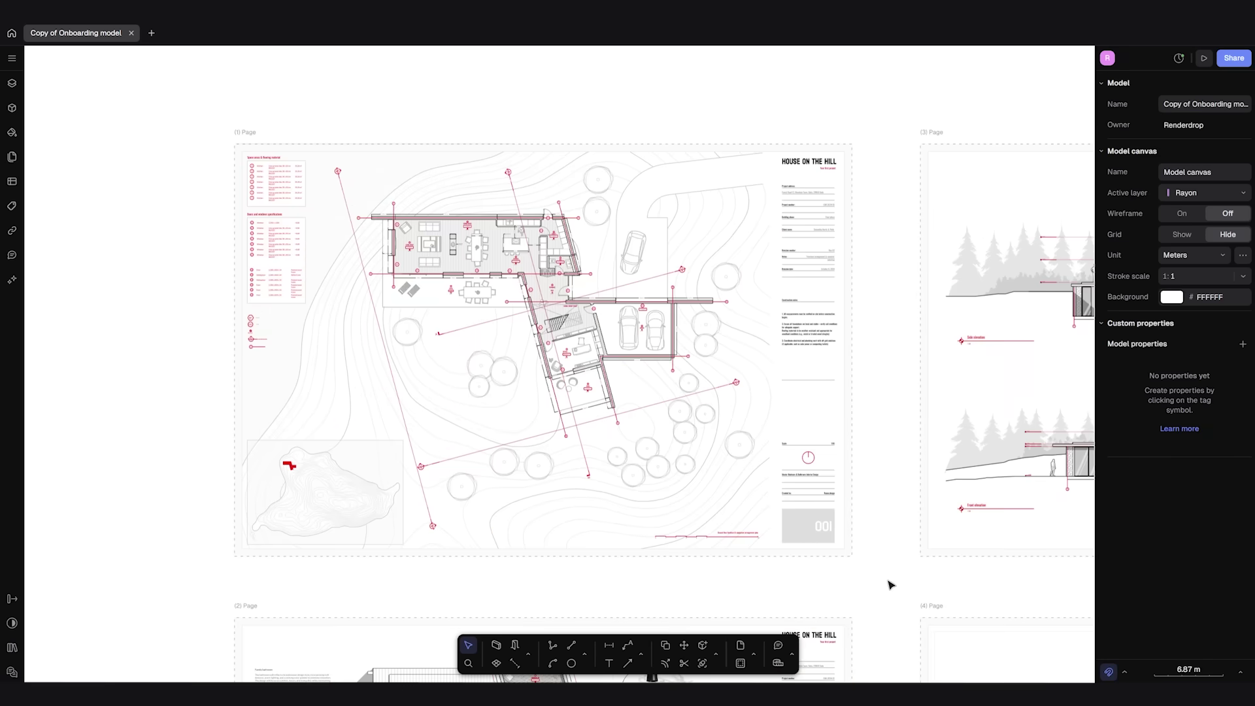
pyautogui.click(12, 83)
# Show the model's tables list and view Table 2's options
pyautogui.click(12, 58)
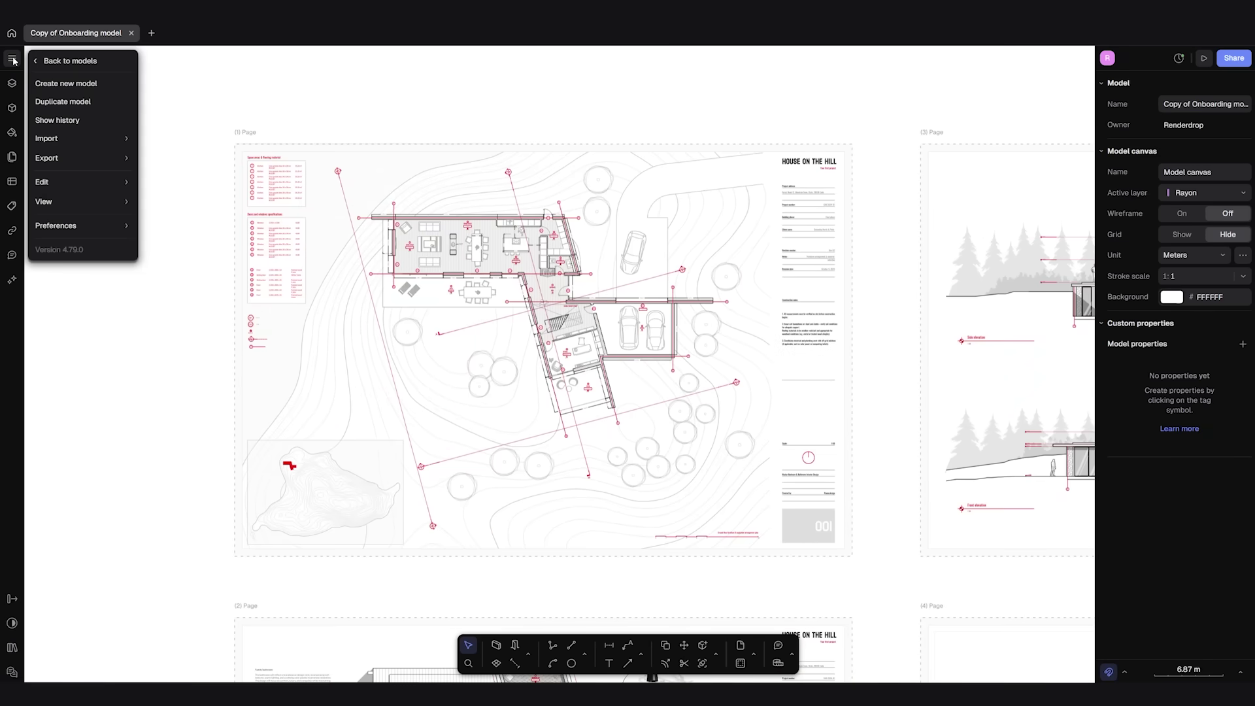
pyautogui.click(12, 106)
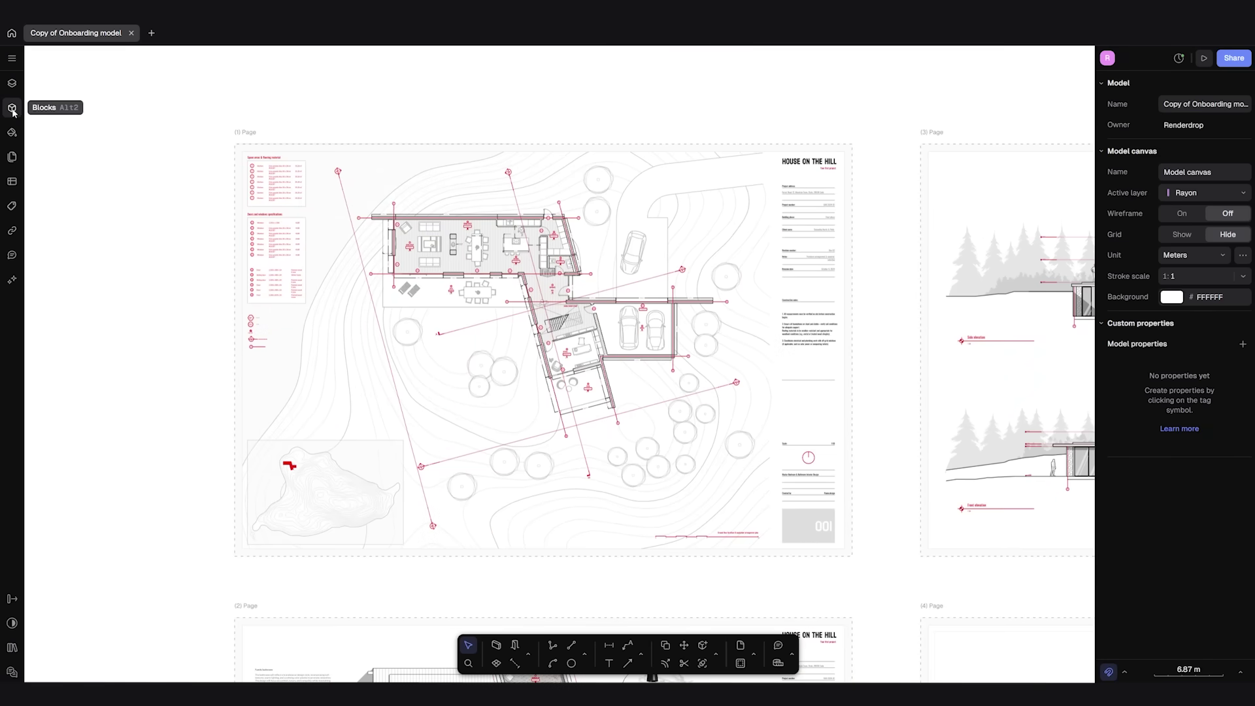
pyautogui.click(12, 108)
pyautogui.click(12, 181)
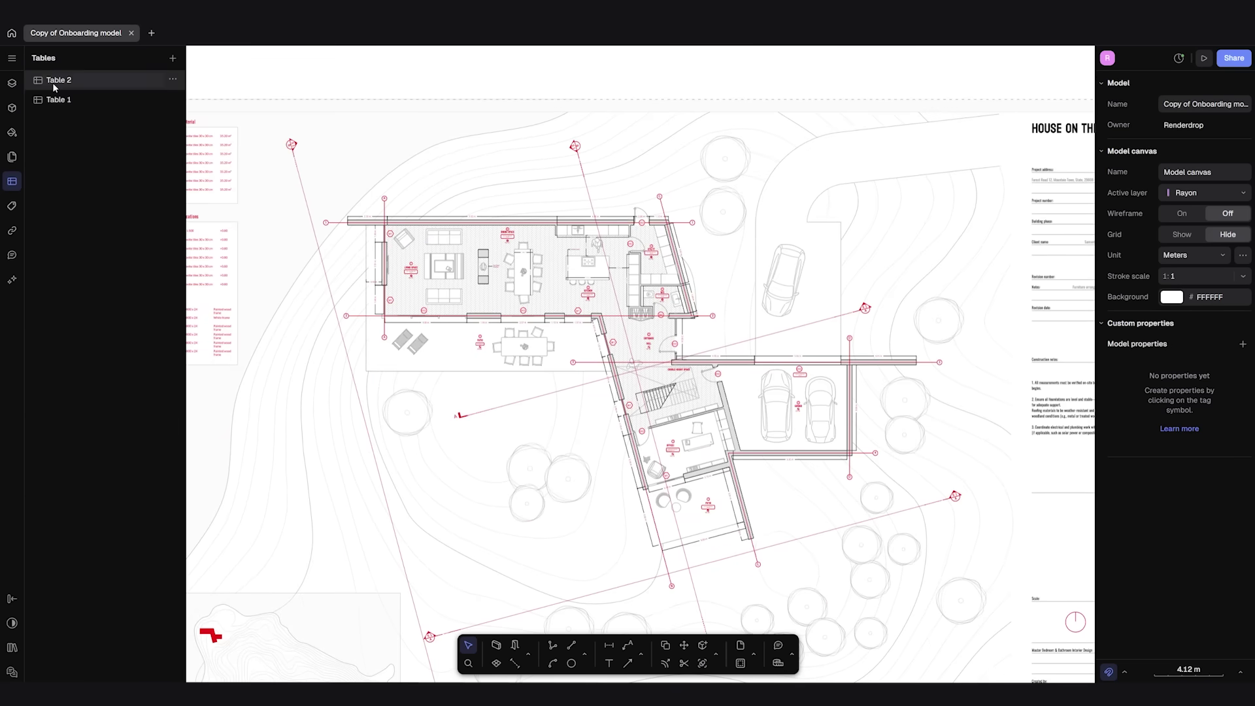
pyautogui.click(53, 85)
pyautogui.scroll(-5, 405, 188)
pyautogui.scroll(-3, 662, 520)
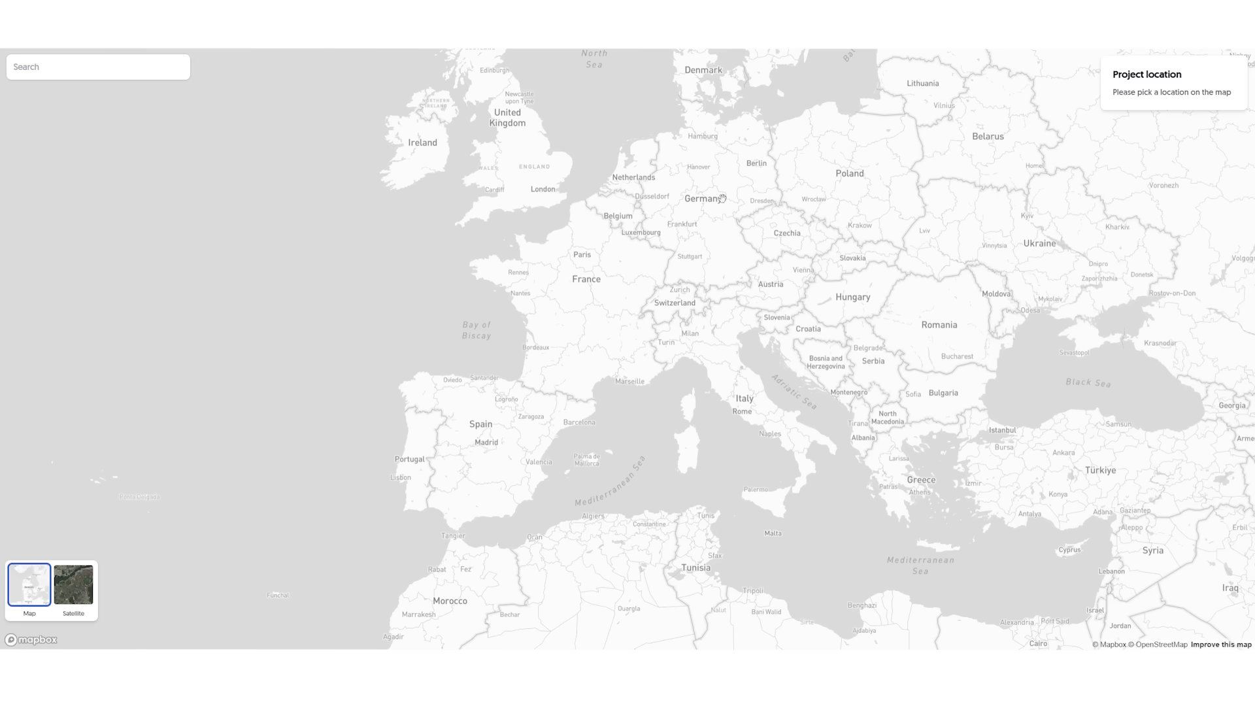
pyautogui.scroll(-5, 756, 184)
pyautogui.scroll(-5, 774, 224)
pyautogui.scroll(-5, 758, 258)
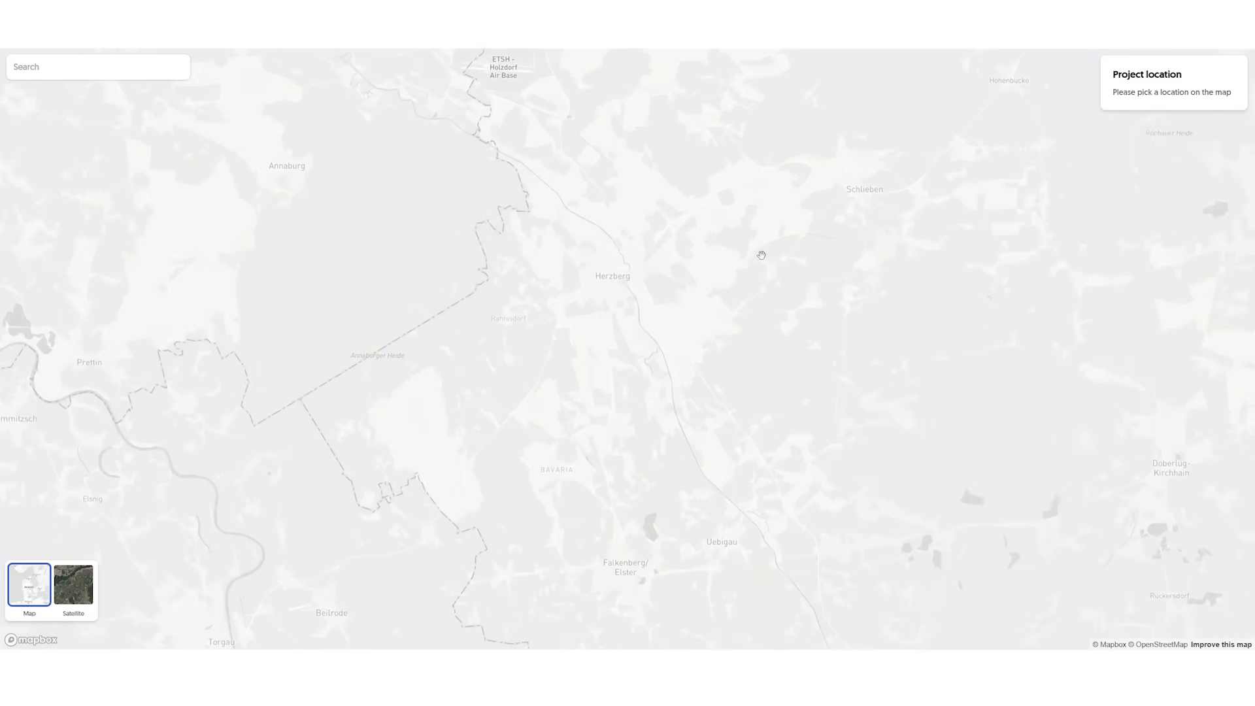
pyautogui.scroll(-5, 759, 252)
pyautogui.scroll(-5, 761, 254)
pyautogui.scroll(-5, 891, 398)
pyautogui.scroll(-5, 748, 428)
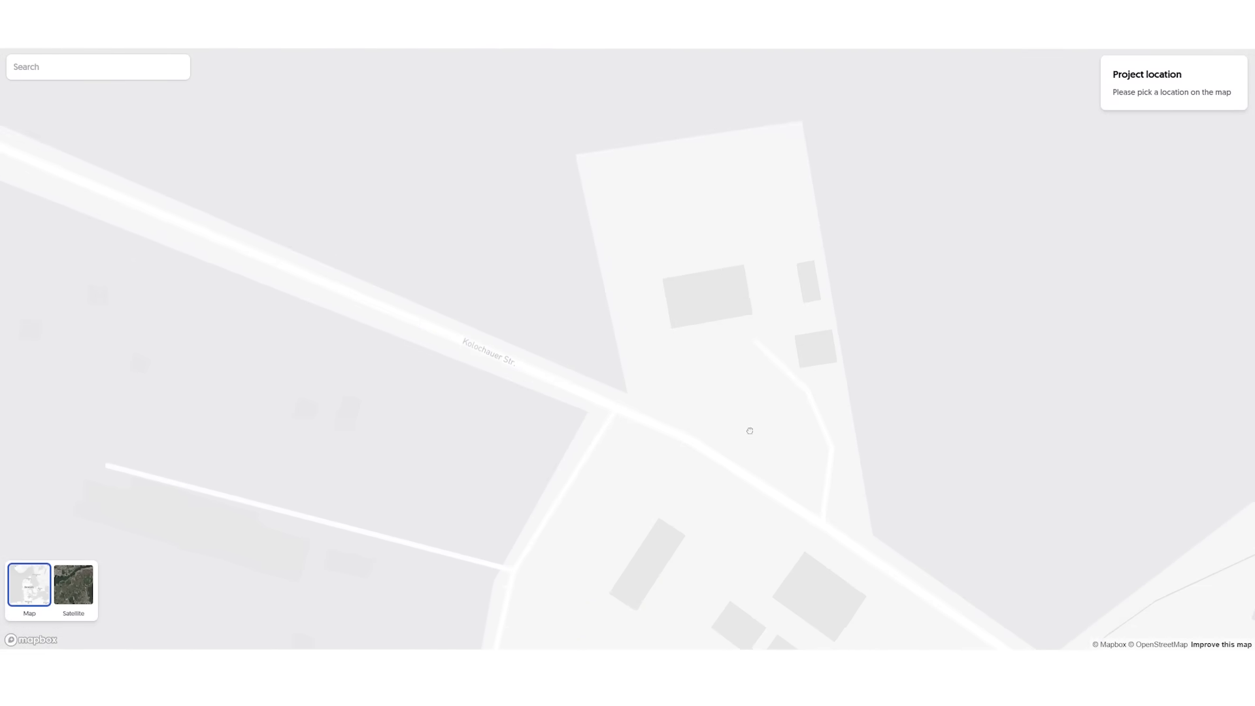
pyautogui.scroll(-3, 738, 440)
# Pin the project at Kremitzaue and start it with surrounding context included
pyautogui.click(738, 441)
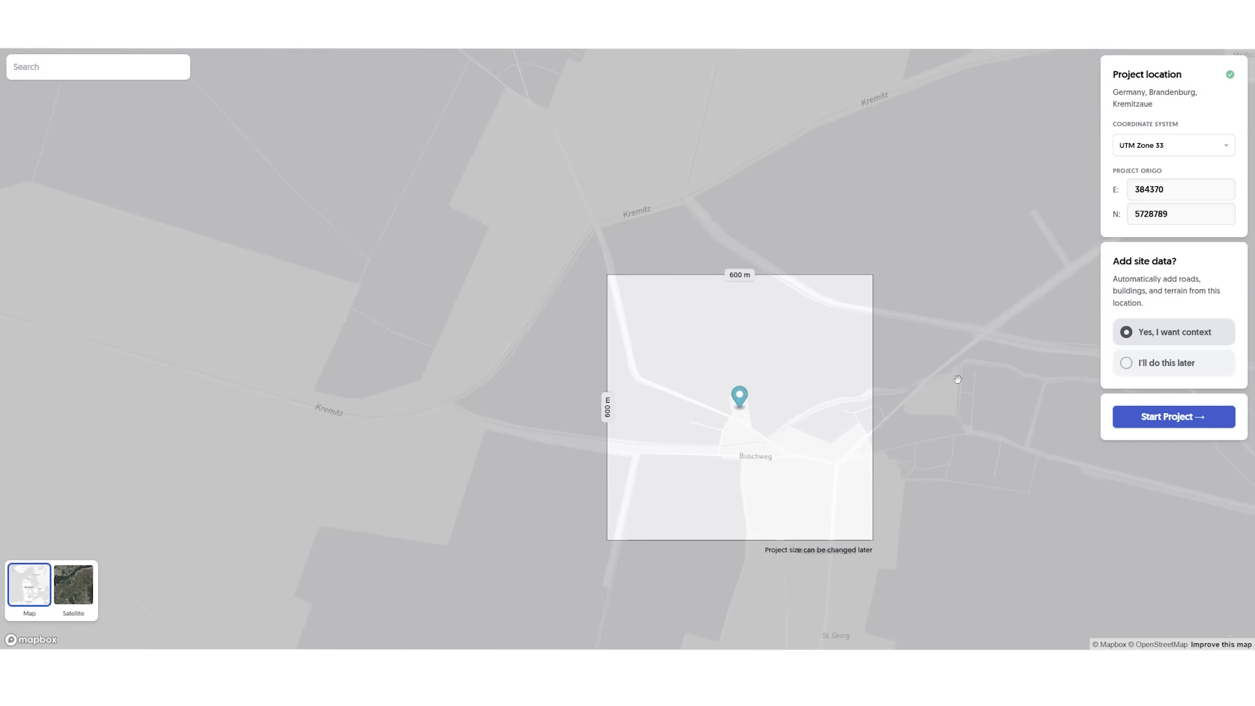
pyautogui.click(1192, 422)
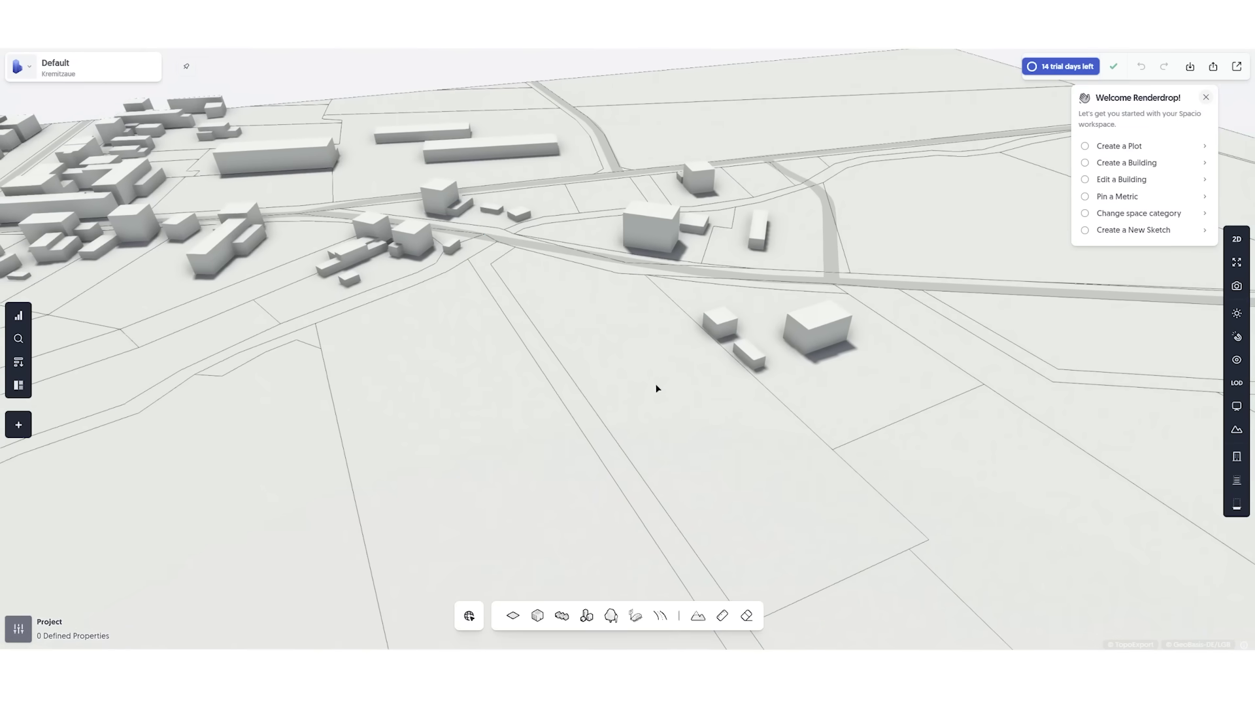
pyautogui.scroll(-3, 627, 261)
pyautogui.scroll(-2, 507, 134)
# Outline a plot snapped to the road-side parcel and pull its edges inward
pyautogui.click(637, 200)
pyautogui.click(499, 128)
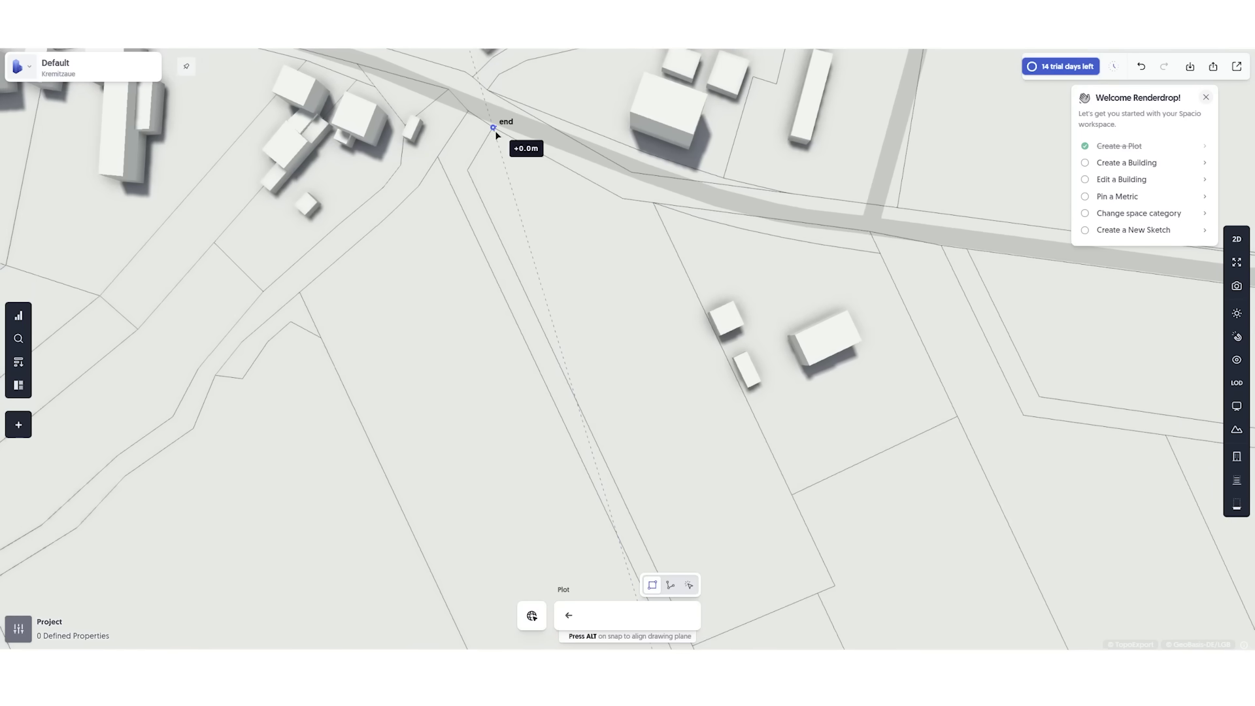
pyautogui.click(550, 247)
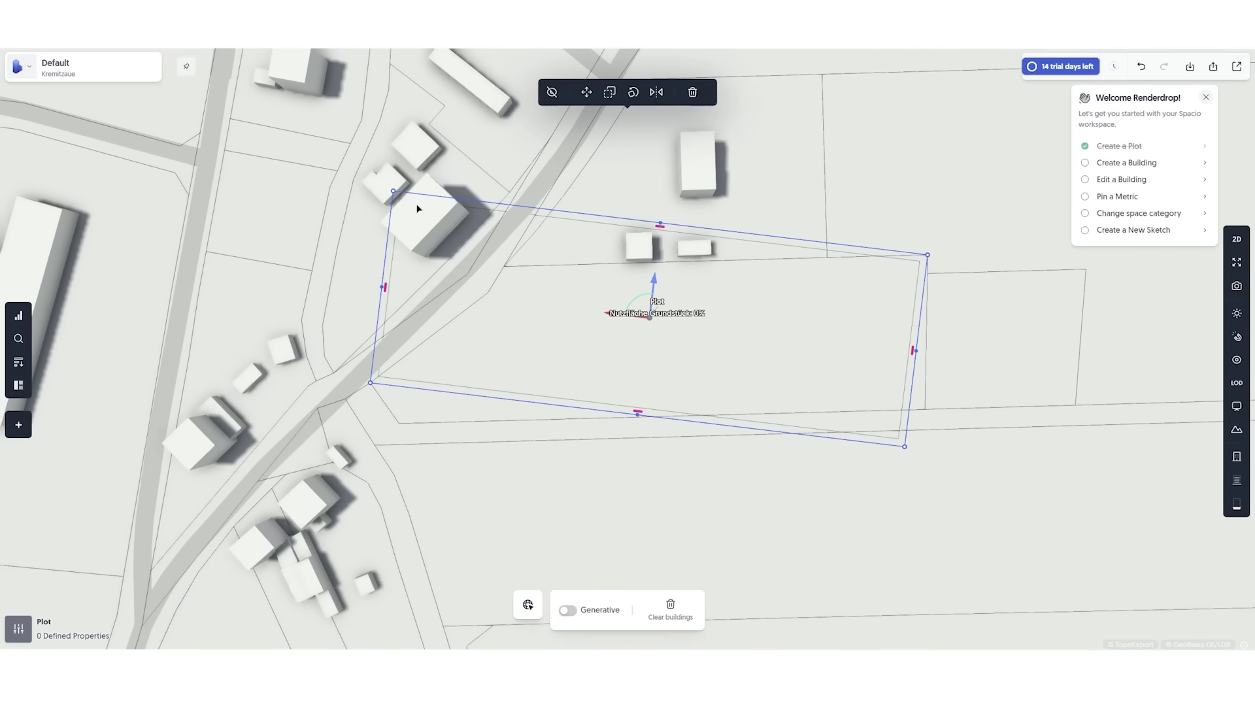
pyautogui.moveTo(419, 205); pyautogui.dragTo(492, 269)
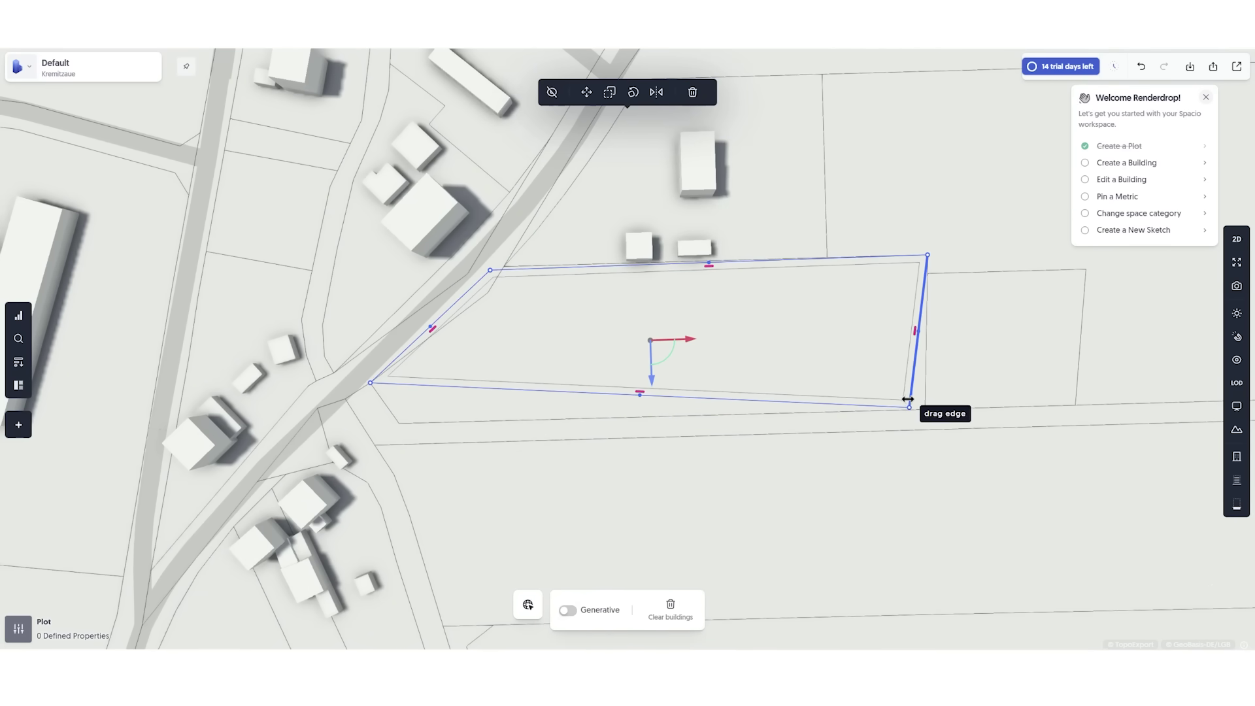
pyautogui.scroll(2, 927, 262)
pyautogui.scroll(-2, 927, 535)
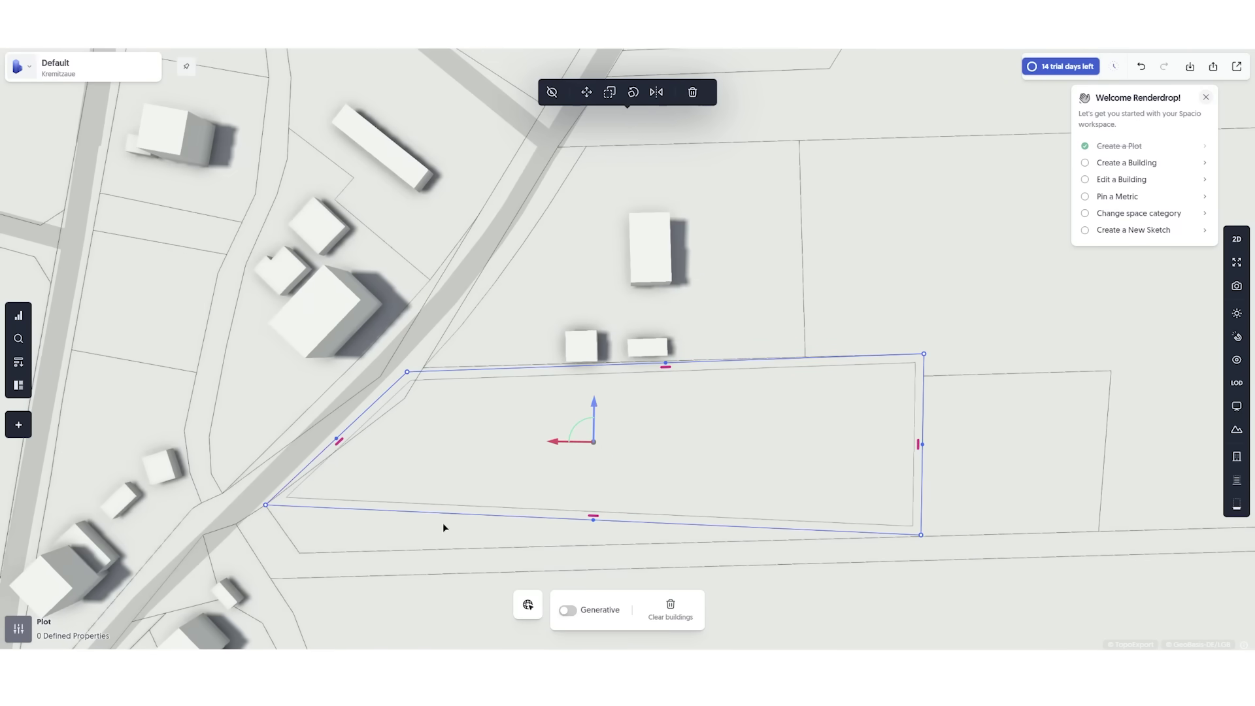
pyautogui.scroll(2, 295, 505)
pyautogui.moveTo(260, 505); pyautogui.dragTo(298, 571)
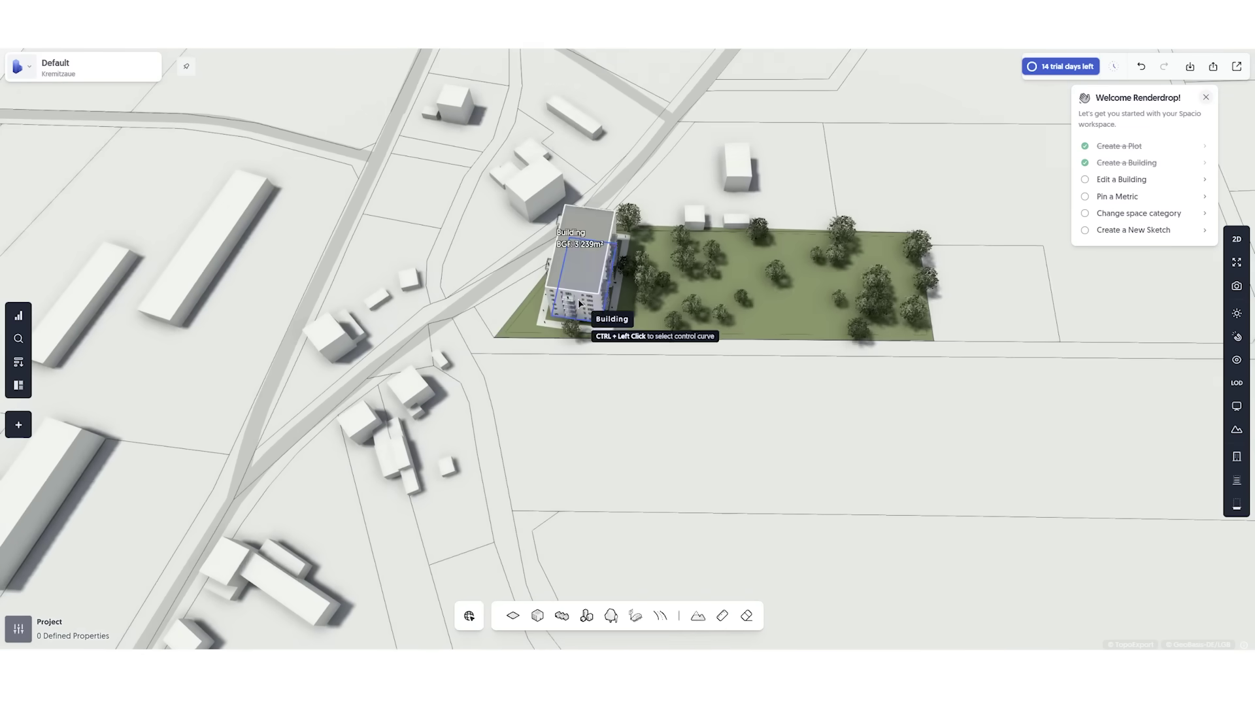
# Rotate the apartment block on the plot and pin its 540 m² gross floor area
pyautogui.click(577, 299)
pyautogui.moveTo(619, 370)
pyautogui.mouseDown()
pyautogui.moveTo(706, 270)
pyautogui.moveTo(639, 261)
pyautogui.mouseUp()
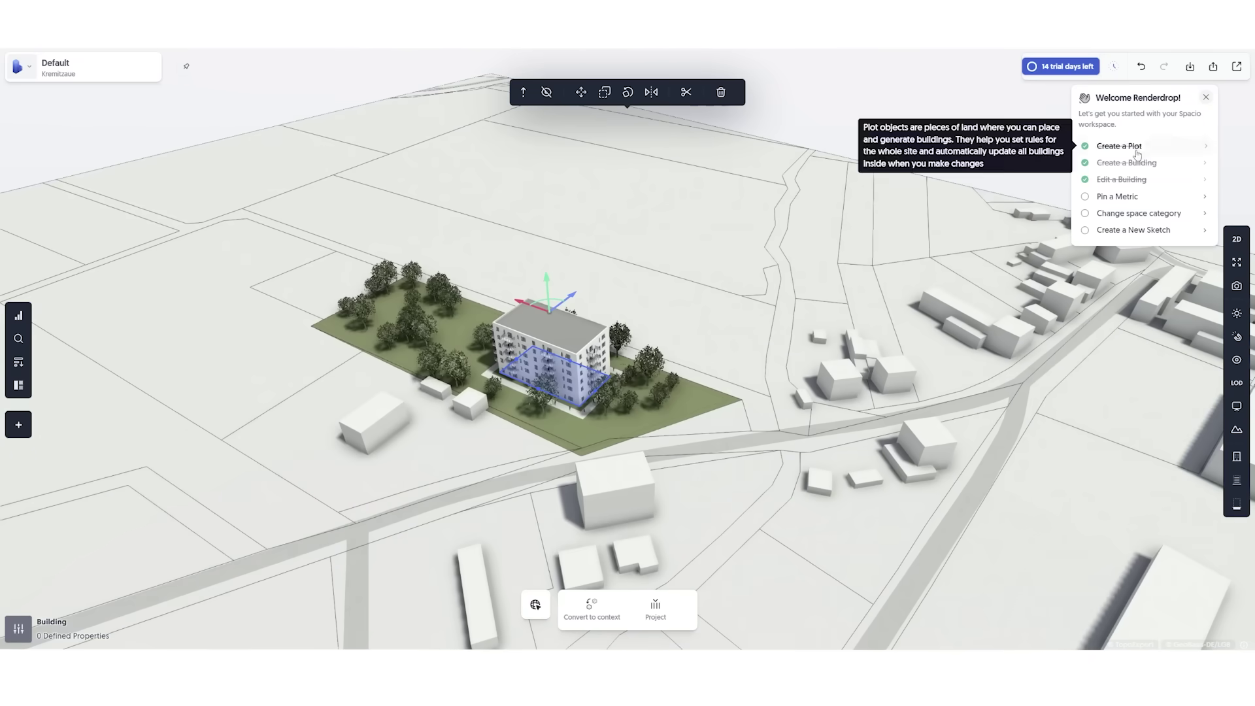
pyautogui.click(1116, 197)
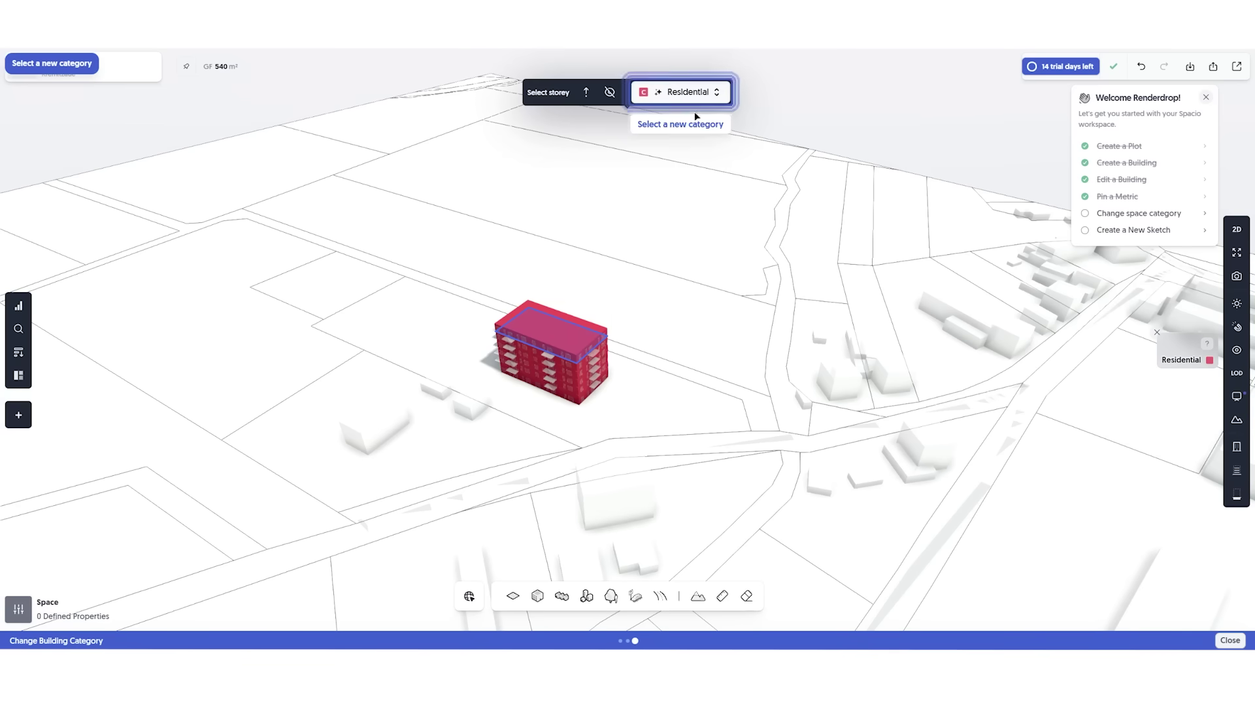
# Make the bottom storey Kindergarden and the top storey Commercial
pyautogui.click(695, 94)
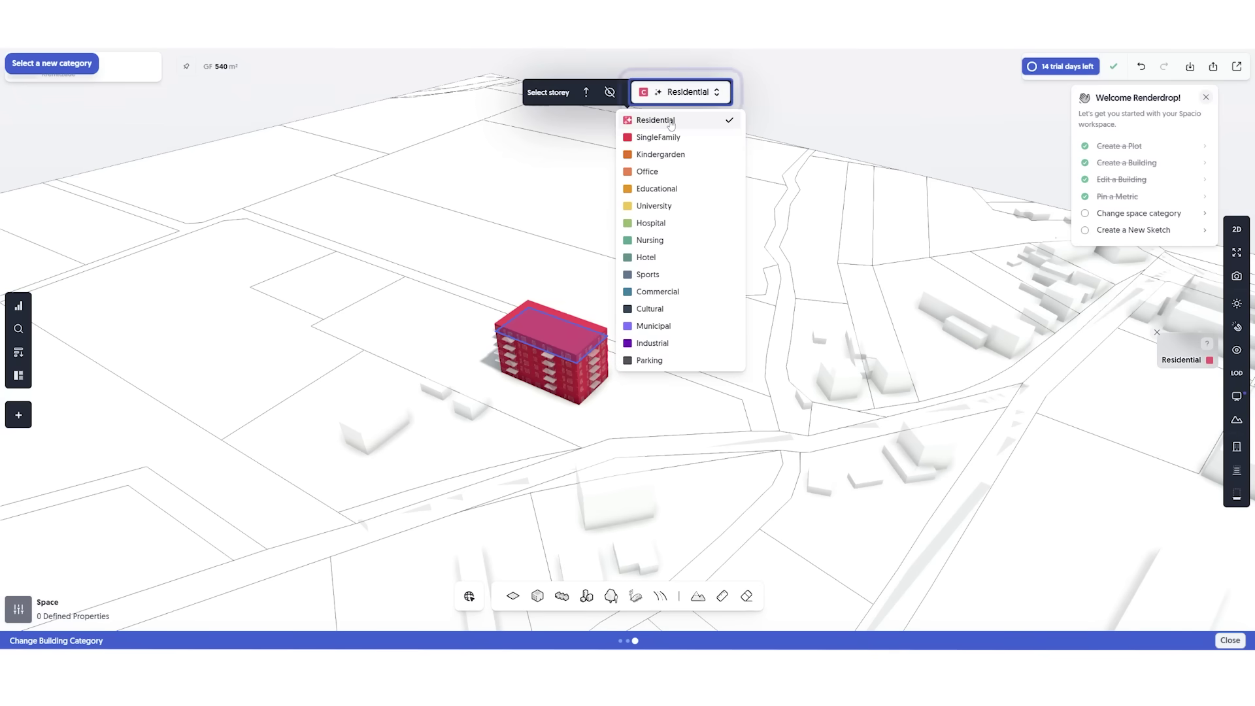
pyautogui.click(687, 120)
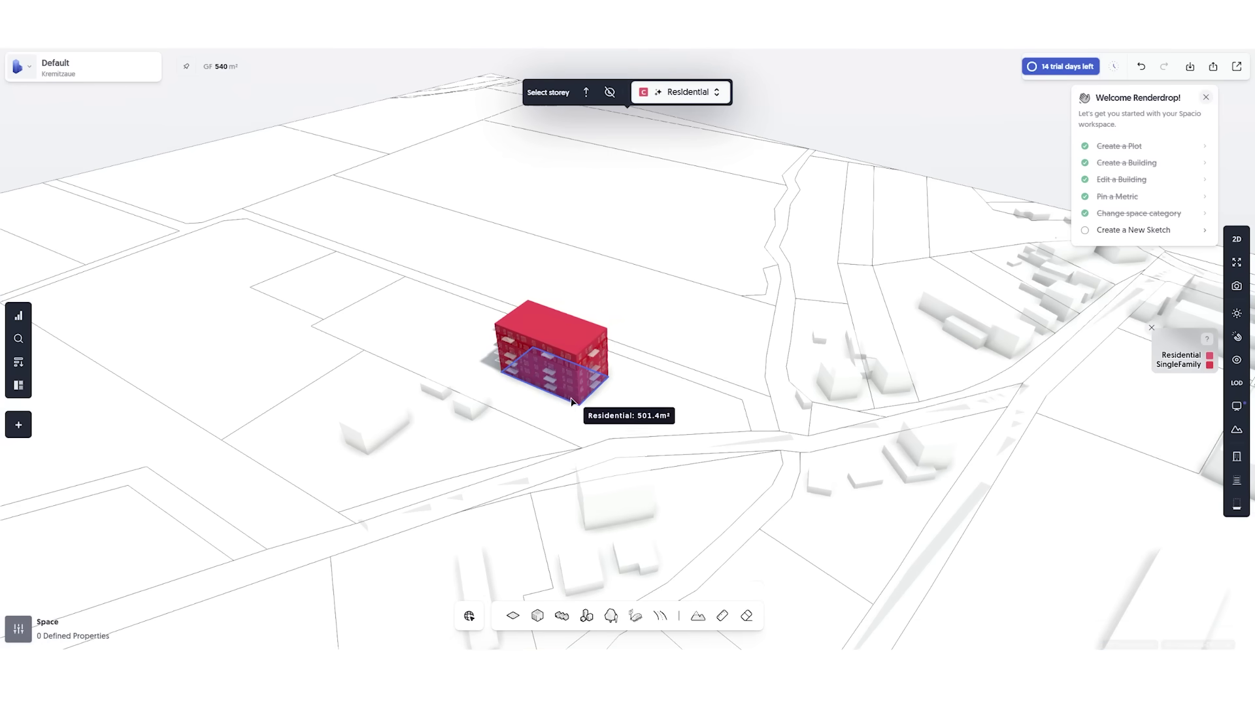
pyautogui.click(659, 154)
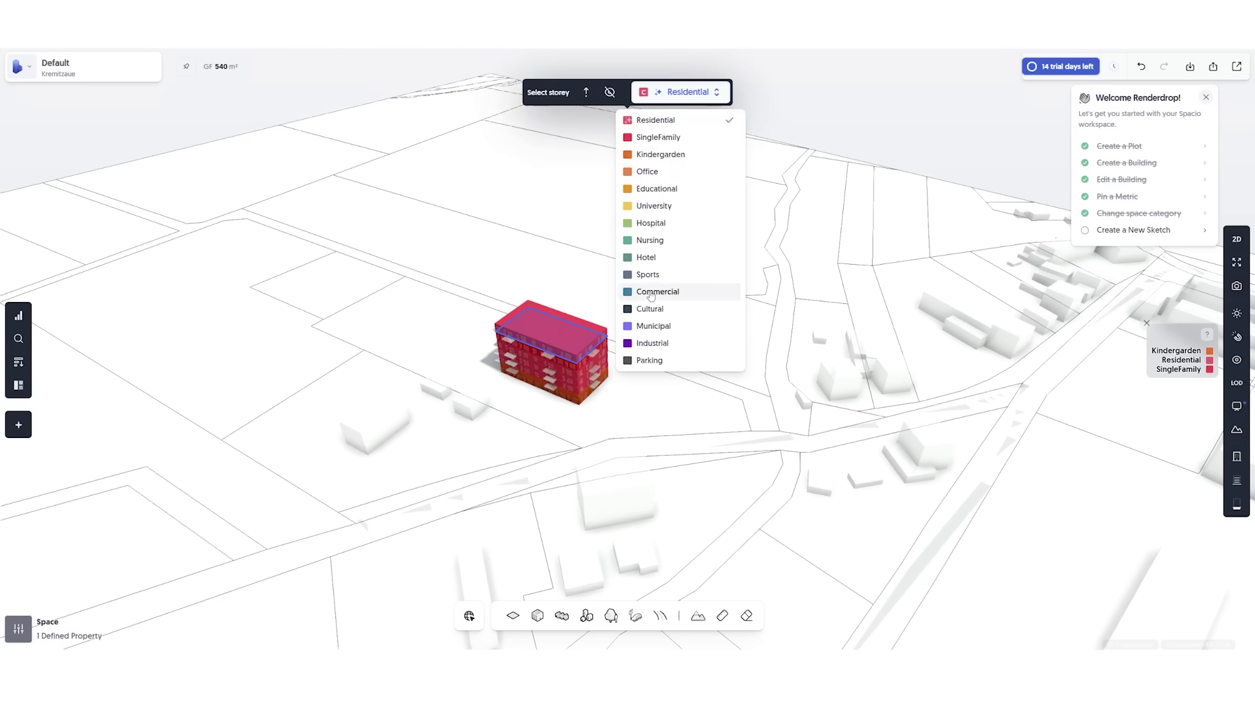
pyautogui.click(652, 296)
# Create a new sketch beside Default and show the sketches list
pyautogui.click(1240, 387)
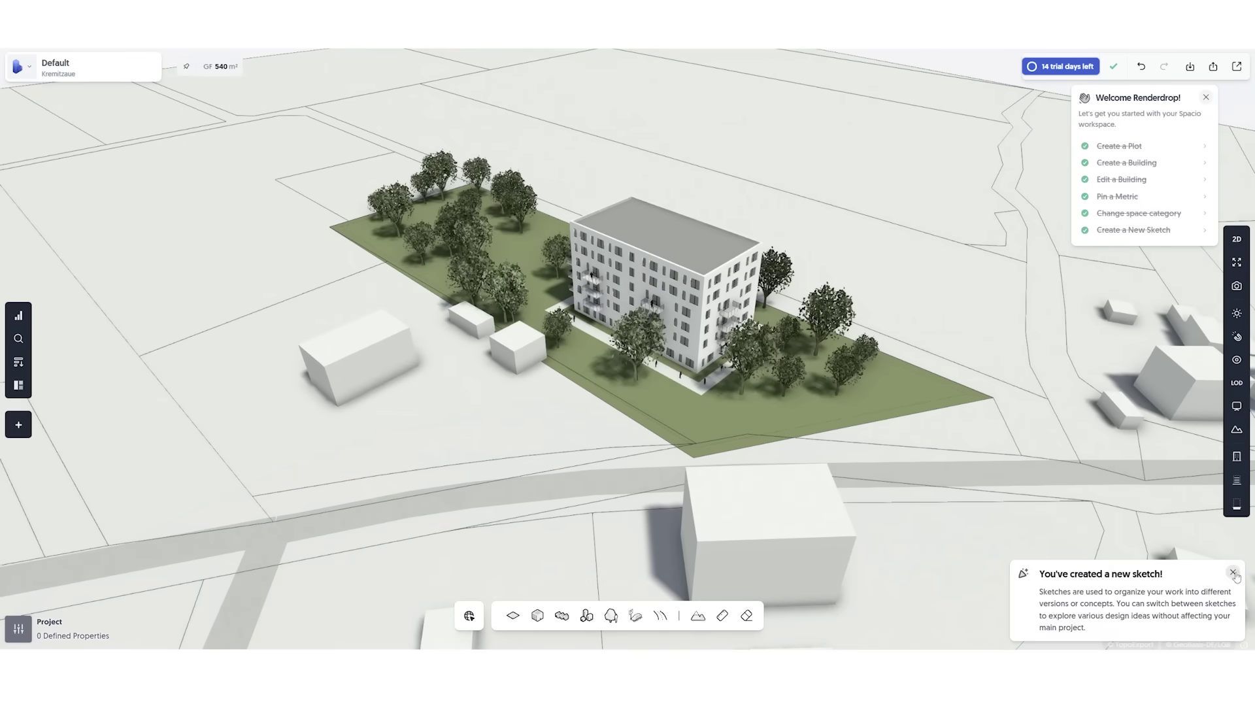
pyautogui.click(1233, 574)
pyautogui.click(79, 259)
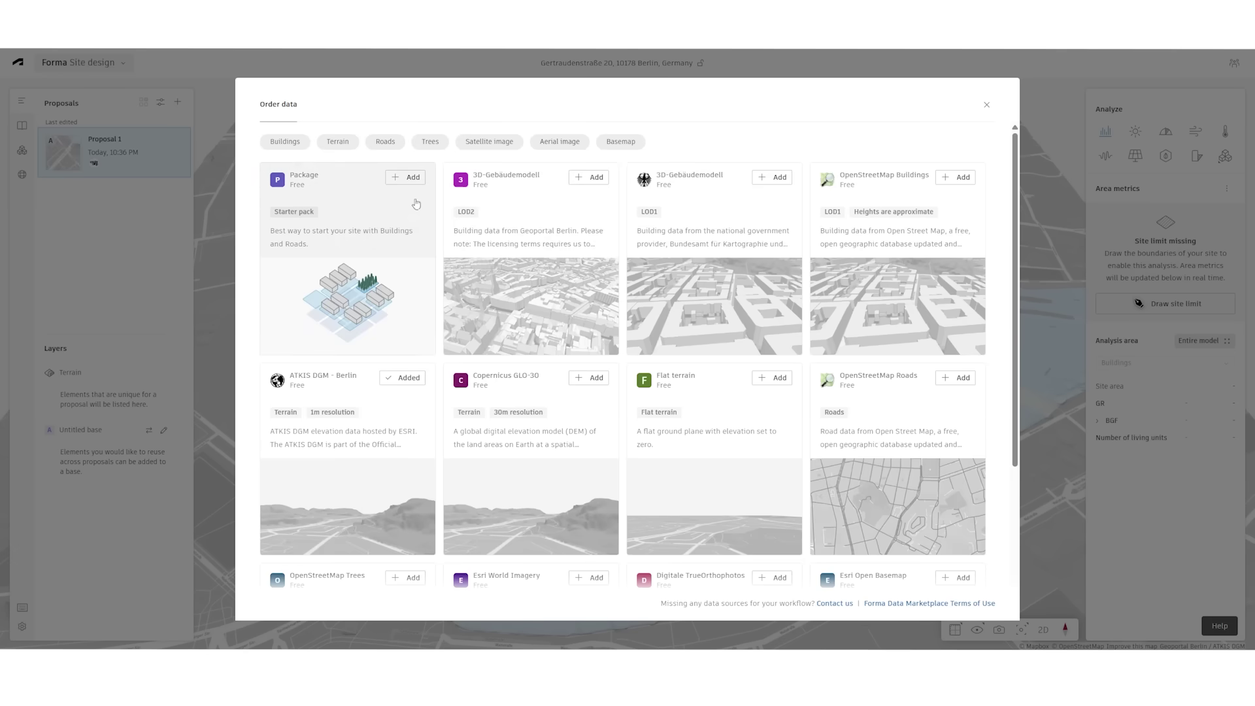
# Add the free Buildings-and-Roads starter package and close the Order data window
pyautogui.click(416, 203)
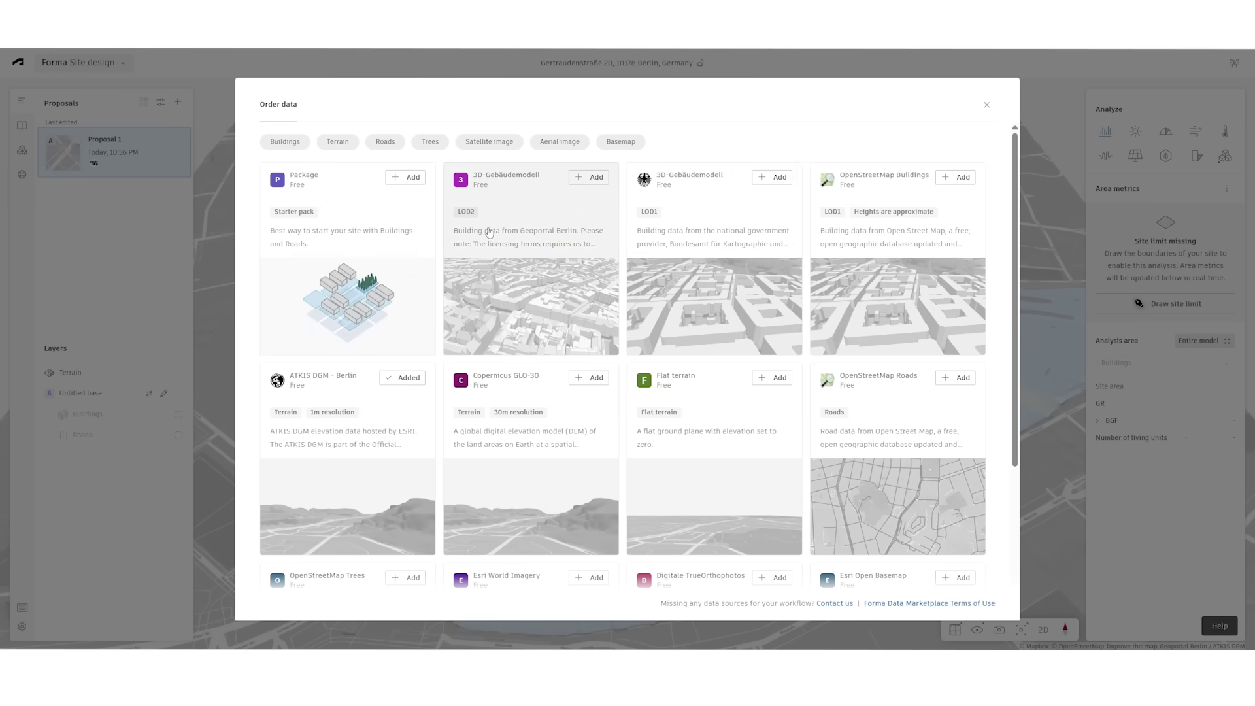
pyautogui.press('Escape')
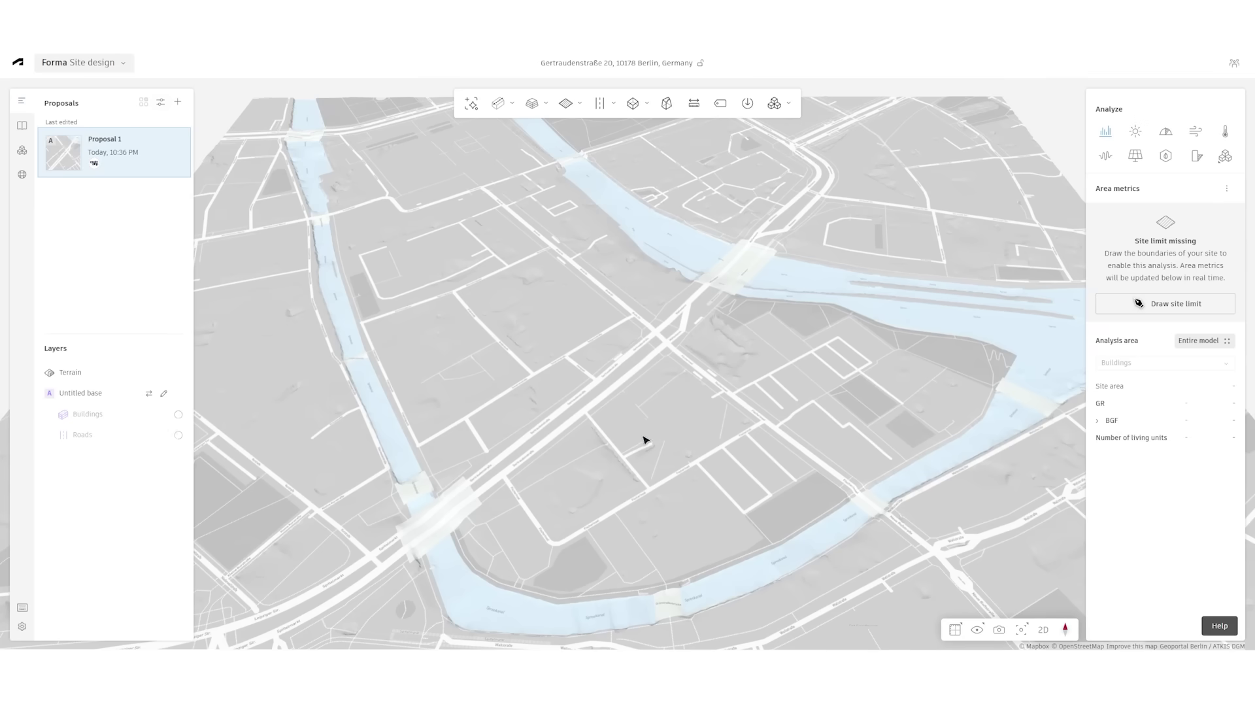
# Orbit Berlin's loaded buildings, inspect a road, and edit the shared base through a tower
pyautogui.moveTo(644, 440); pyautogui.dragTo(392, 428)
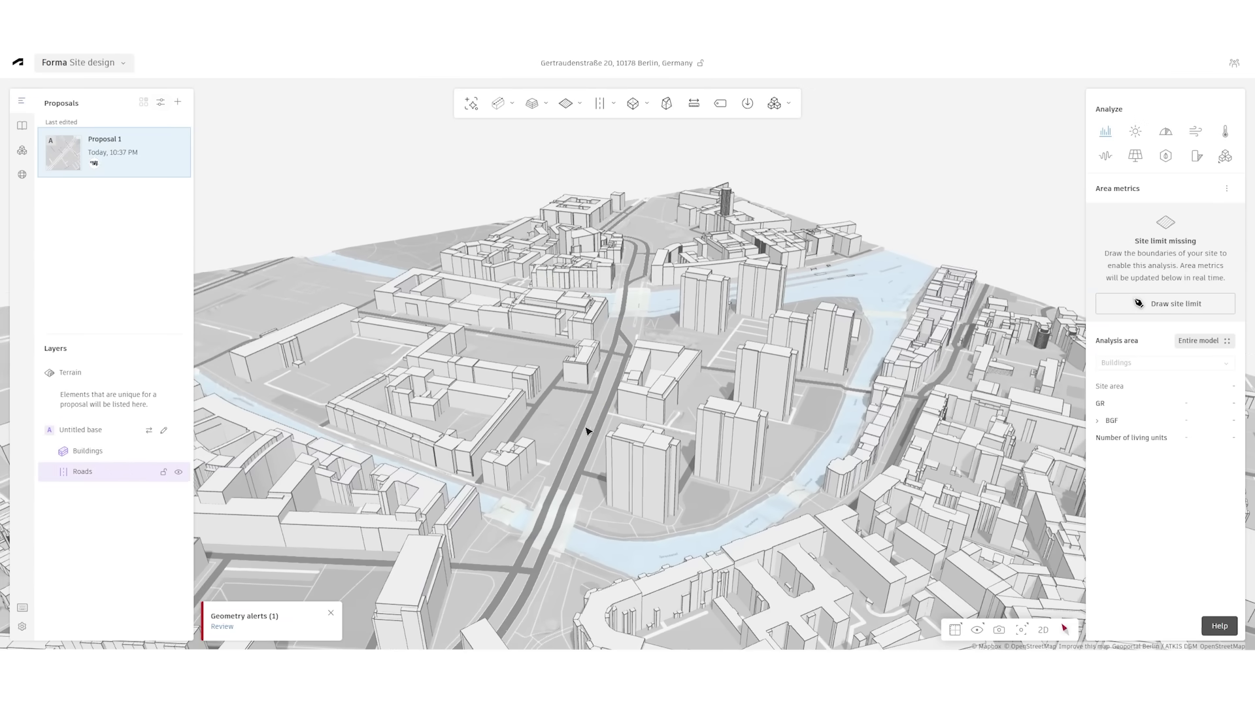
pyautogui.scroll(5, 607, 424)
pyautogui.moveTo(607, 424); pyautogui.dragTo(778, 407)
pyautogui.scroll(-5, 777, 407)
pyautogui.click(674, 453)
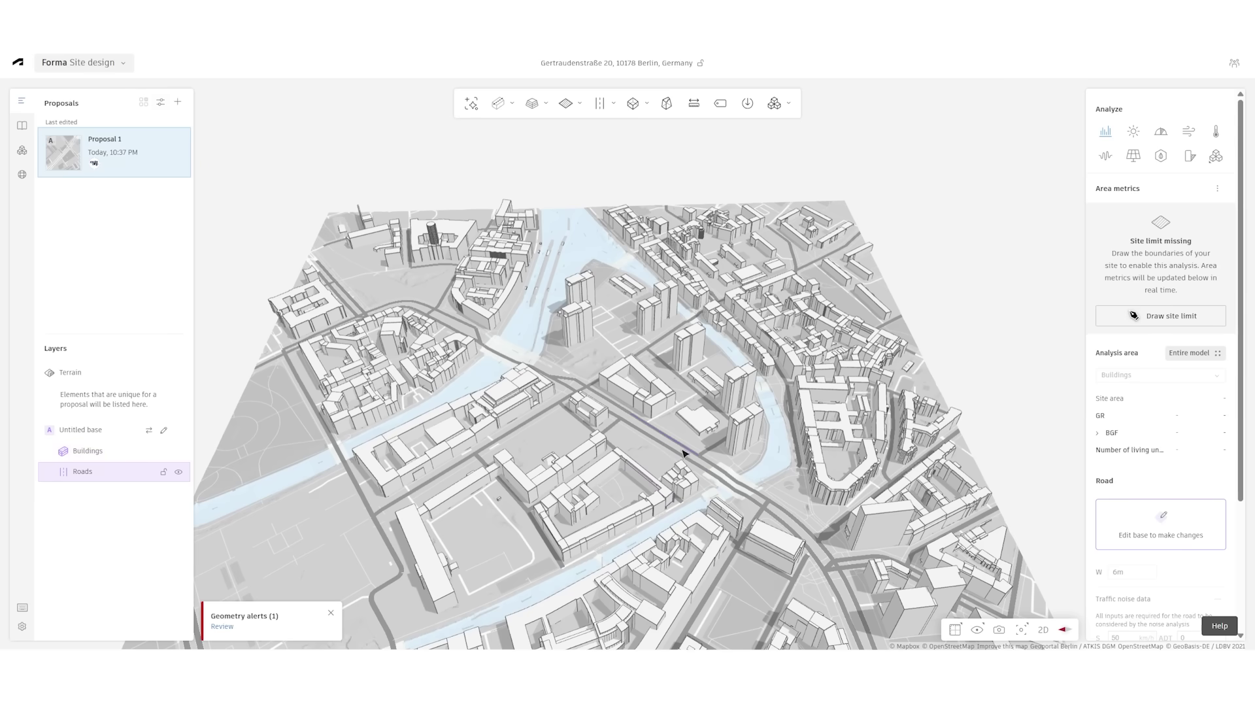
pyautogui.moveTo(675, 453); pyautogui.dragTo(520, 426)
pyautogui.scroll(5, 521, 426)
pyautogui.scroll(5, 653, 499)
pyautogui.doubleClick(686, 463)
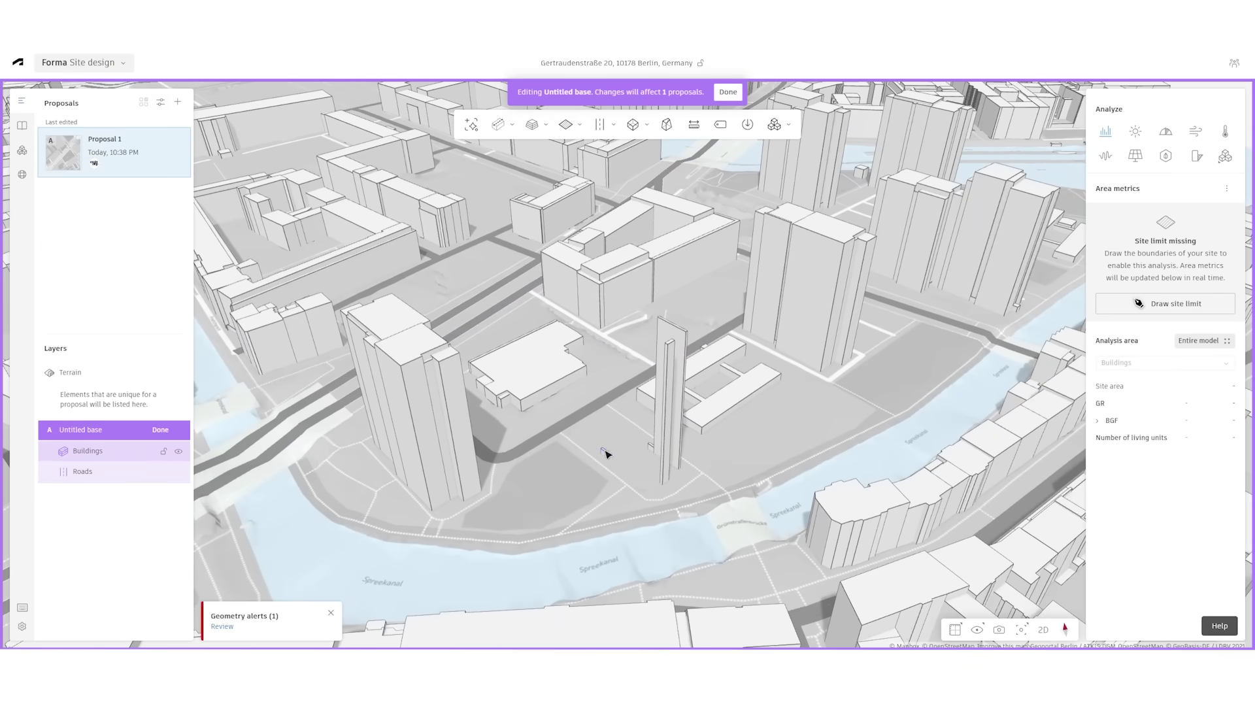
pyautogui.click(1164, 309)
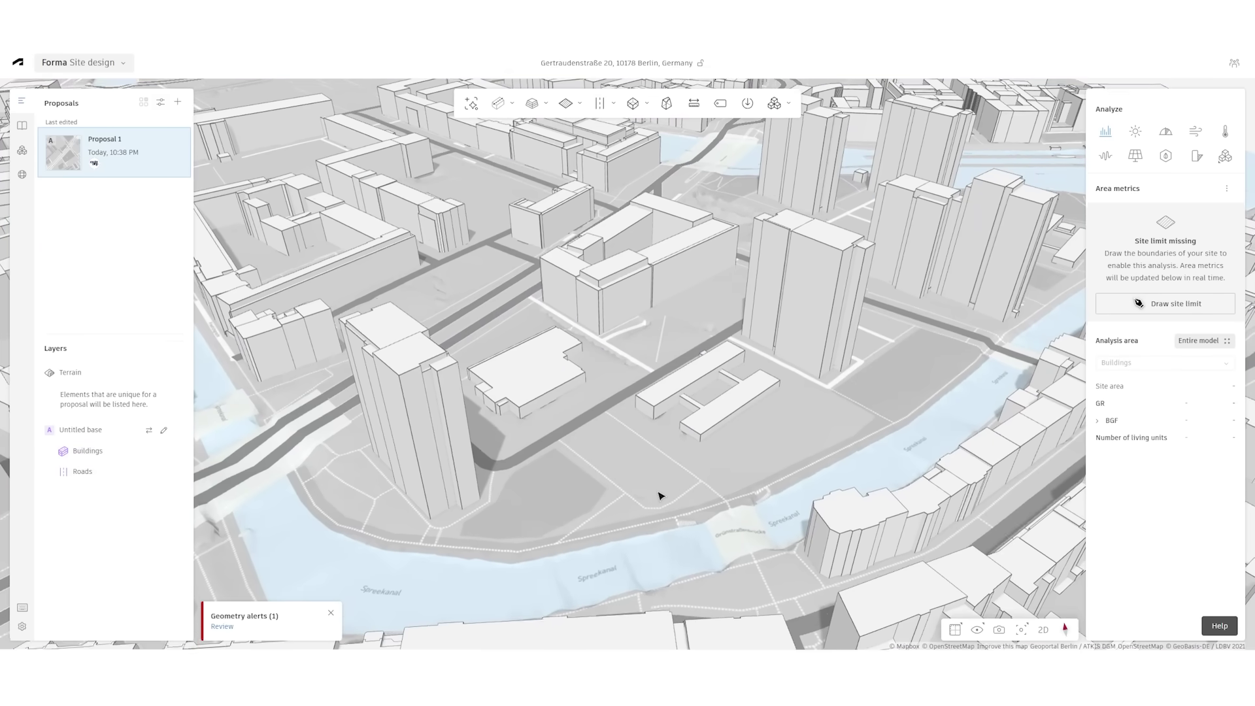
pyautogui.scroll(3, 628, 415)
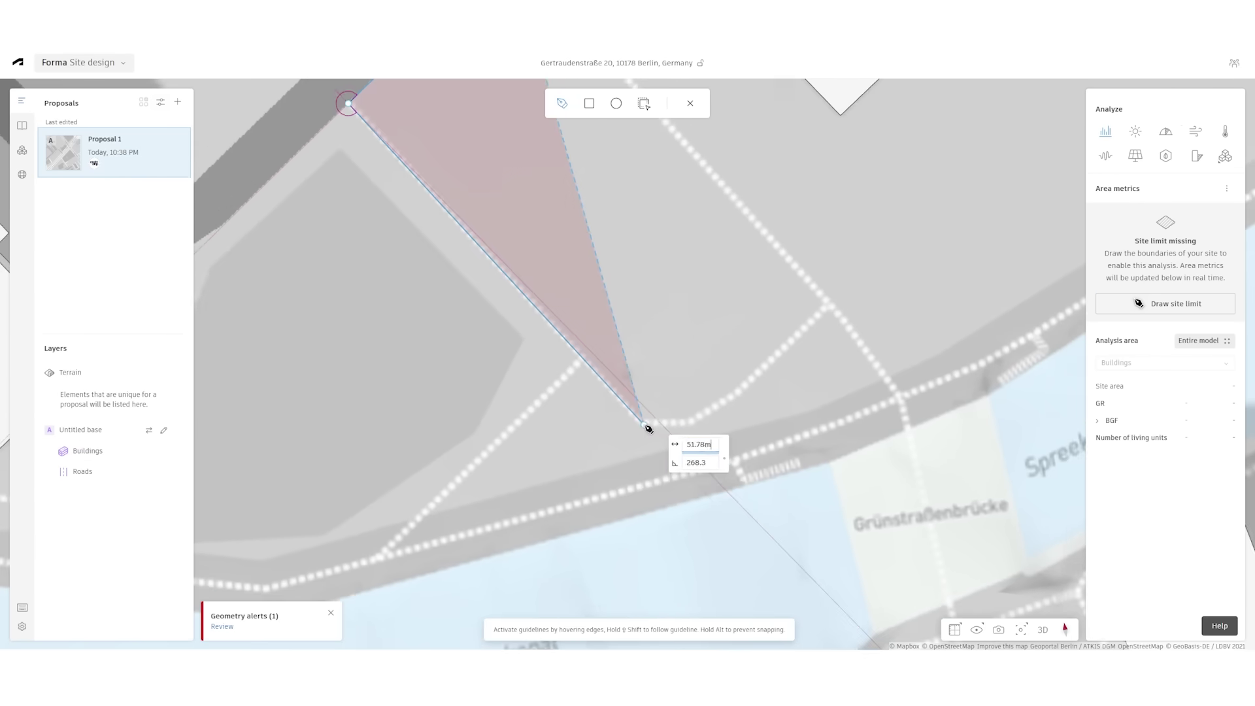
# Outline the canal-side site boundary with three corner points
pyautogui.click(676, 421)
pyautogui.click(744, 400)
pyautogui.scroll(-1, 840, 303)
pyautogui.click(843, 371)
pyautogui.press('Return')
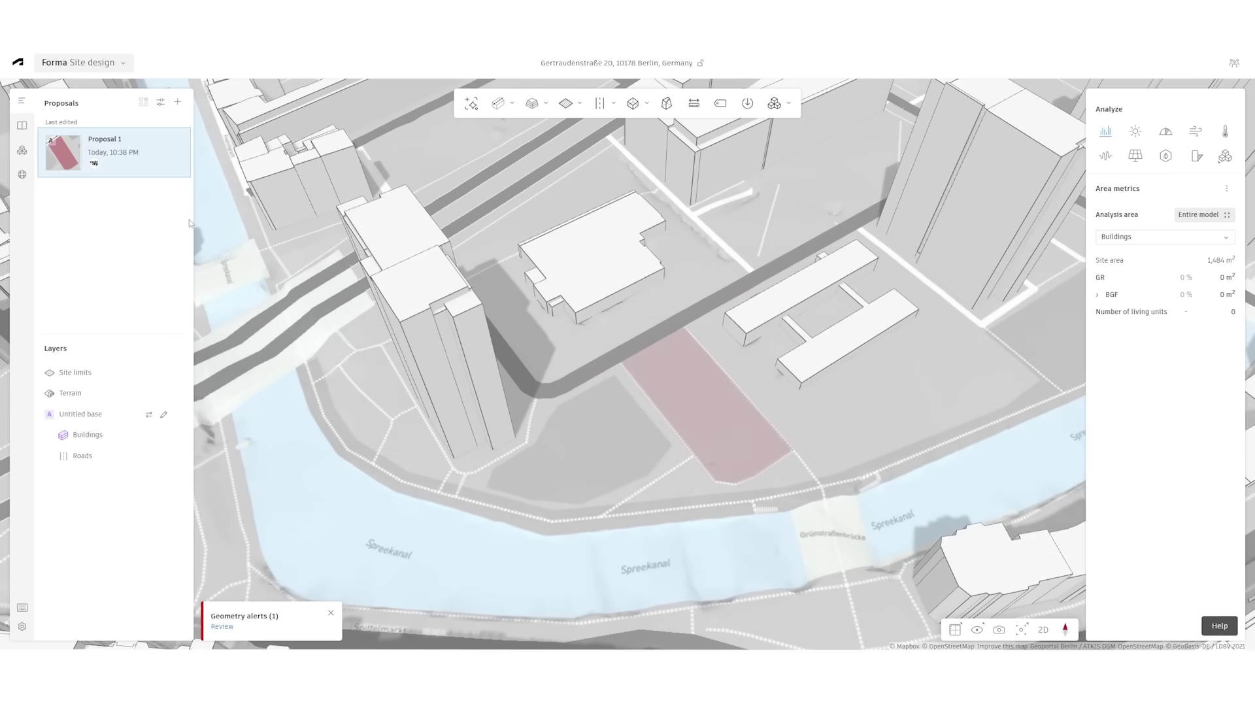
# Place a 15-storey line building on the site
pyautogui.click(506, 108)
pyautogui.click(479, 173)
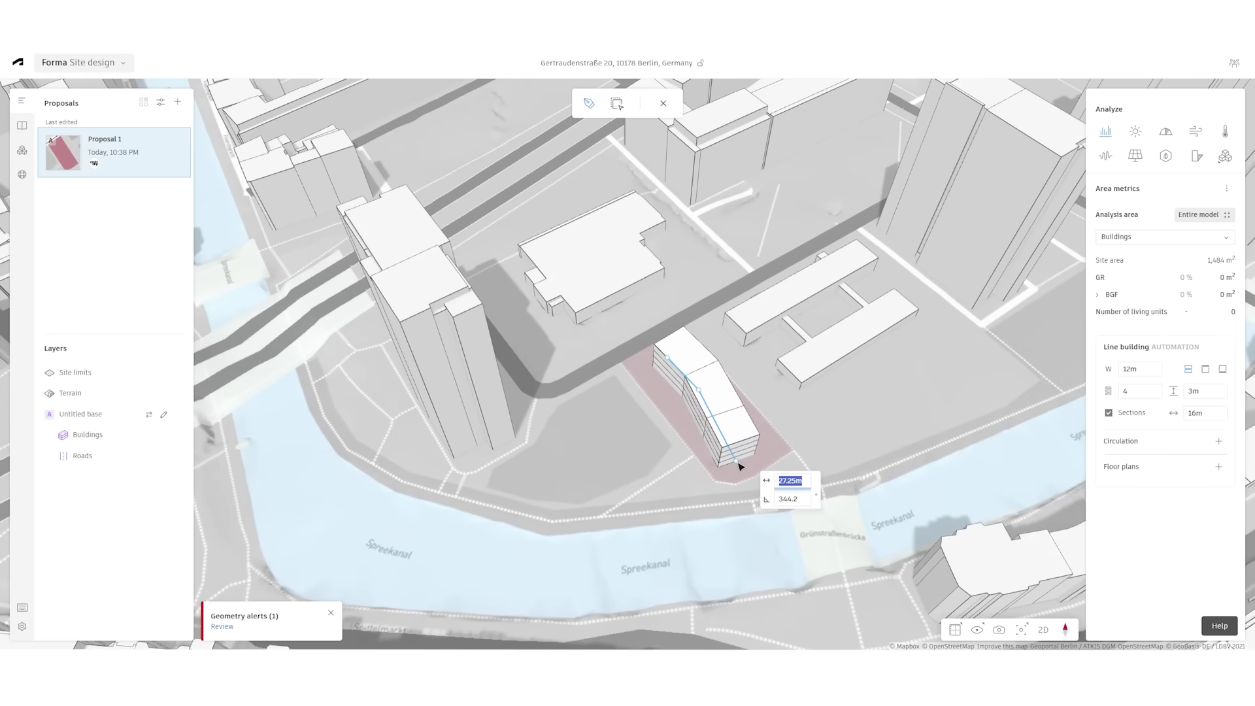
pyautogui.press('Return')
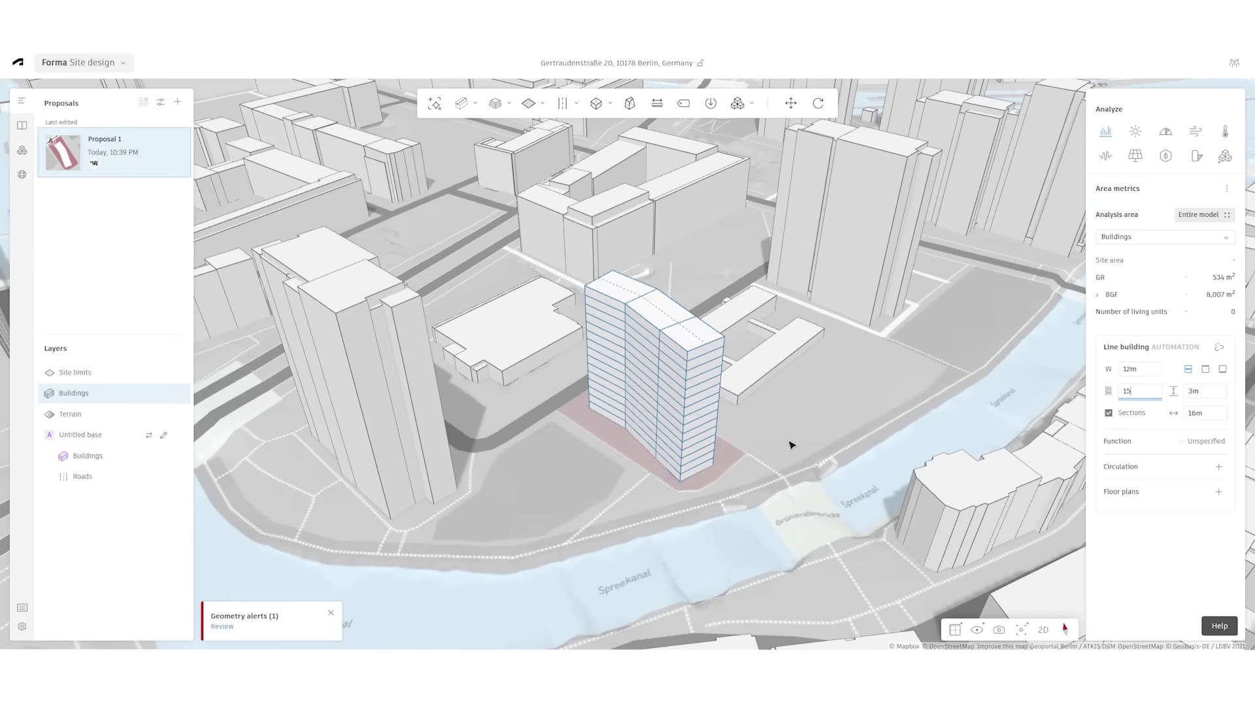
# Show the sun hours analysis and draw a line of trees along the site's front edge
pyautogui.click(1134, 131)
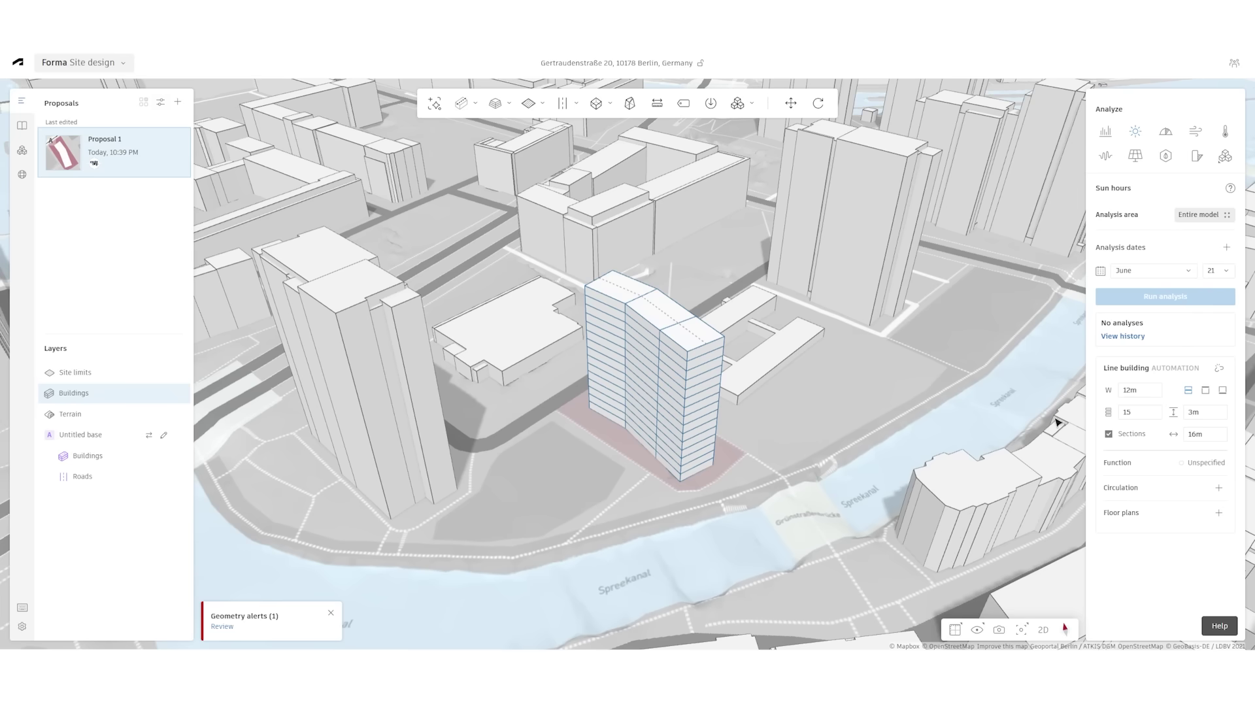
pyautogui.click(462, 103)
pyautogui.click(481, 151)
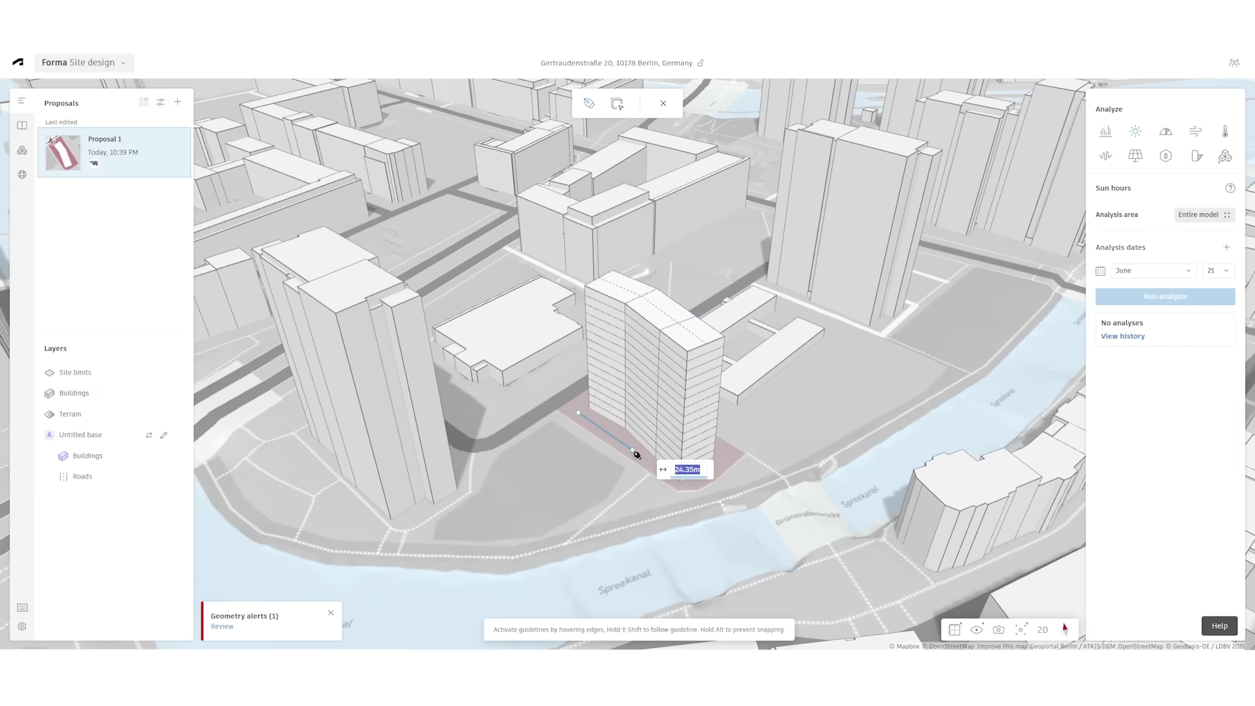
pyautogui.click(635, 453)
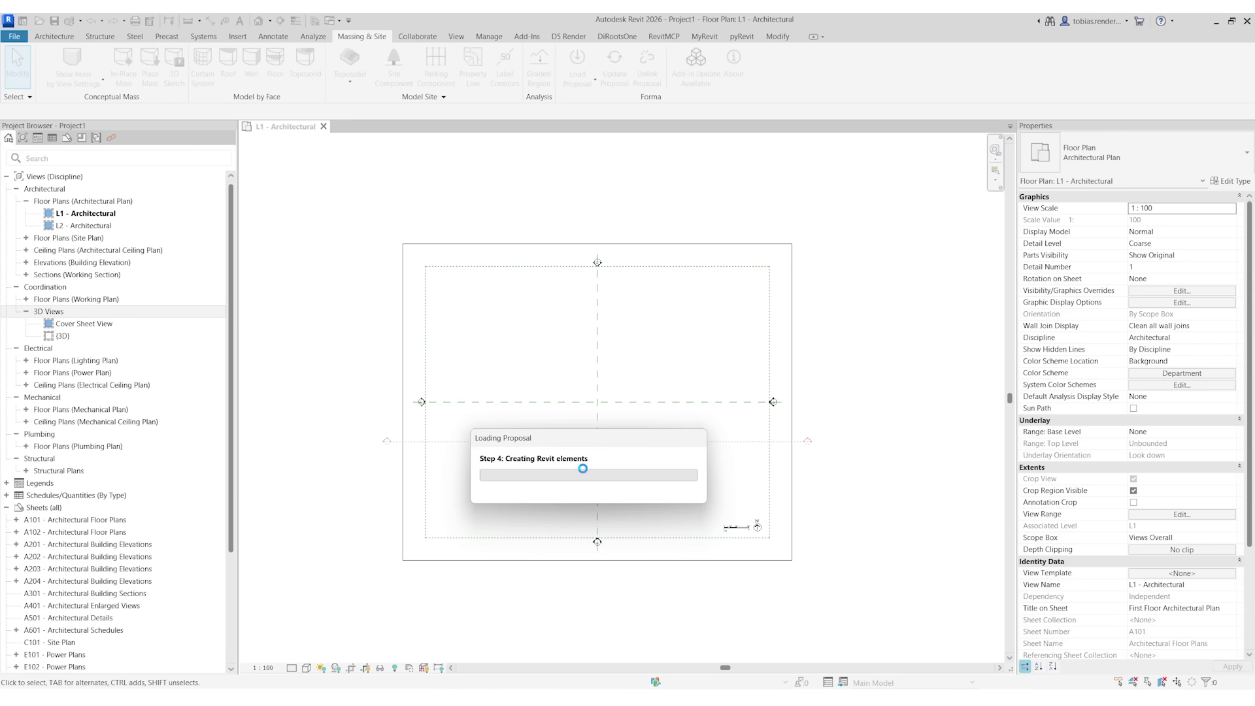
# Orbit the imported Berlin model, inspect the new tower's wall, and switch to Shaded style
pyautogui.moveTo(474, 552)
pyautogui.mouseDown()
pyautogui.moveTo(858, 588)
pyautogui.moveTo(434, 577)
pyautogui.mouseUp()
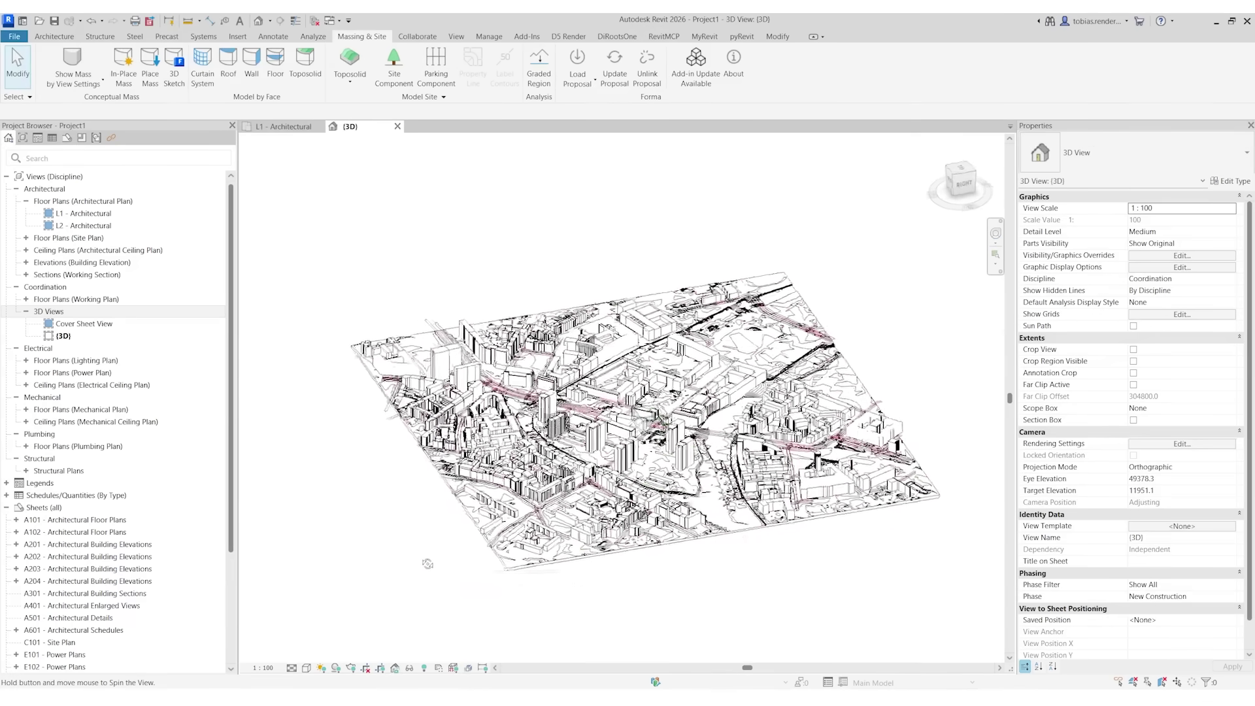
pyautogui.scroll(5, 433, 577)
pyautogui.scroll(5, 627, 392)
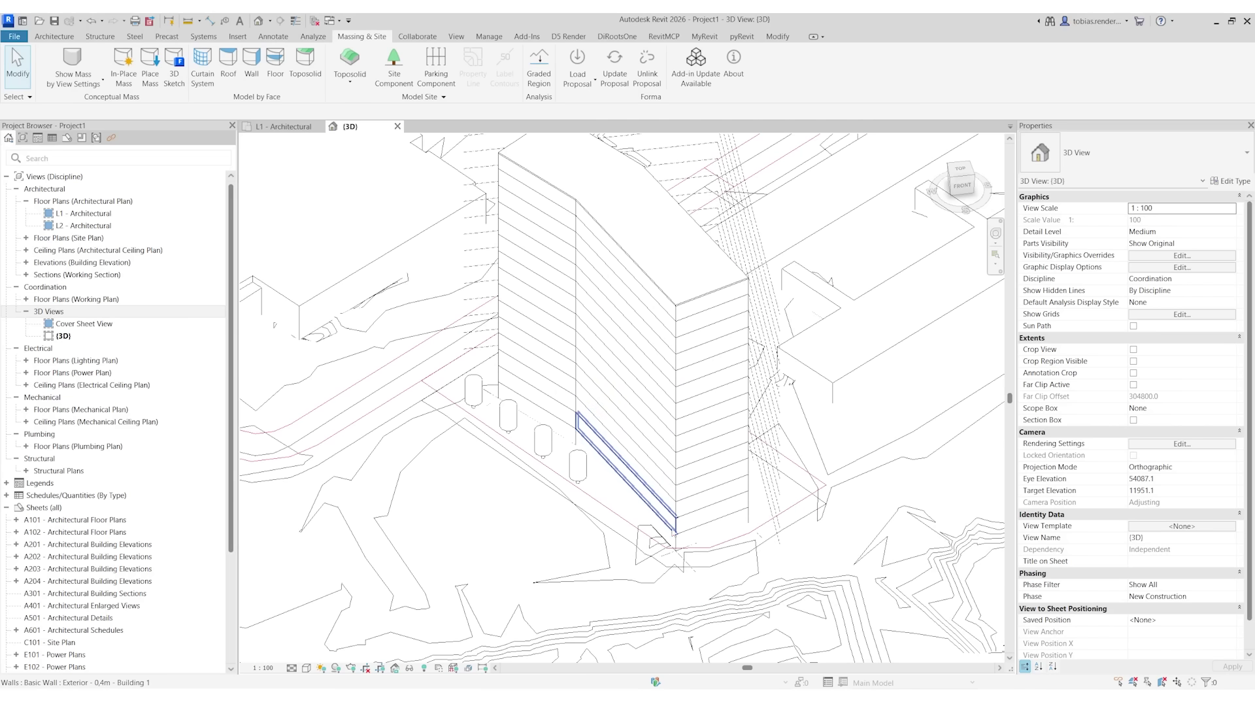
pyautogui.click(598, 470)
pyautogui.press('Escape')
pyautogui.scroll(-2, 671, 294)
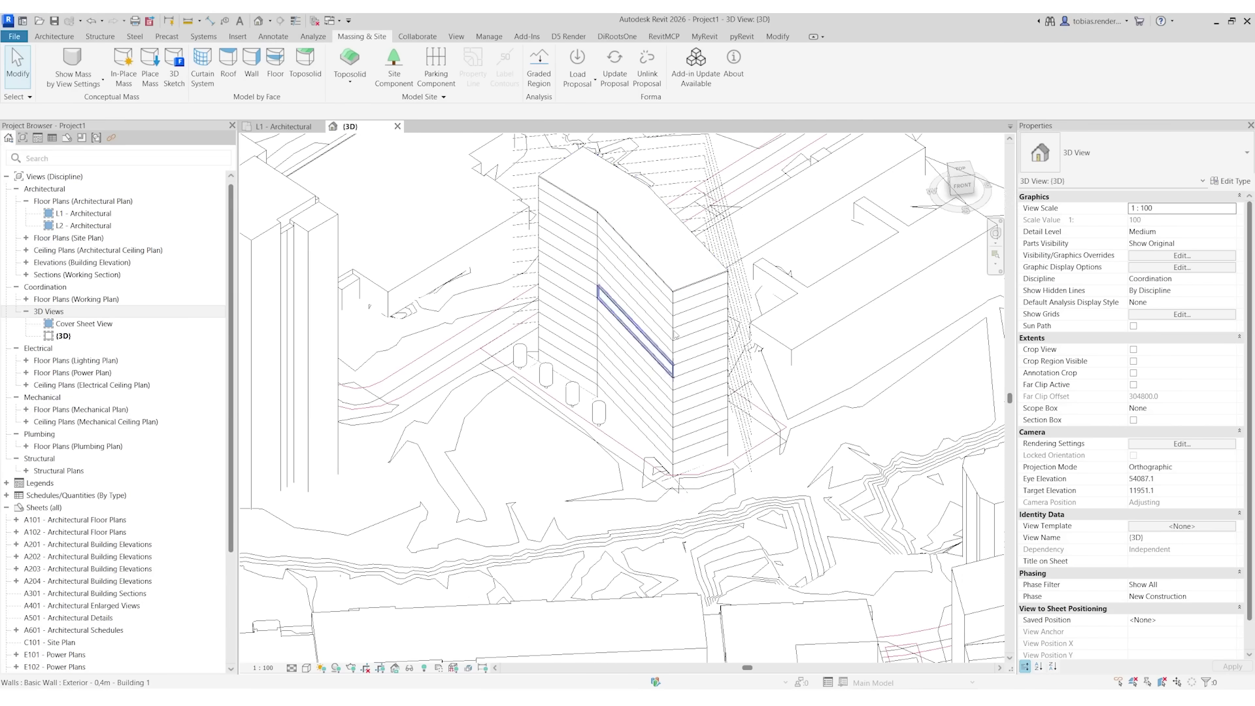
pyautogui.scroll(-3, 628, 393)
pyautogui.click(306, 667)
pyautogui.click(344, 630)
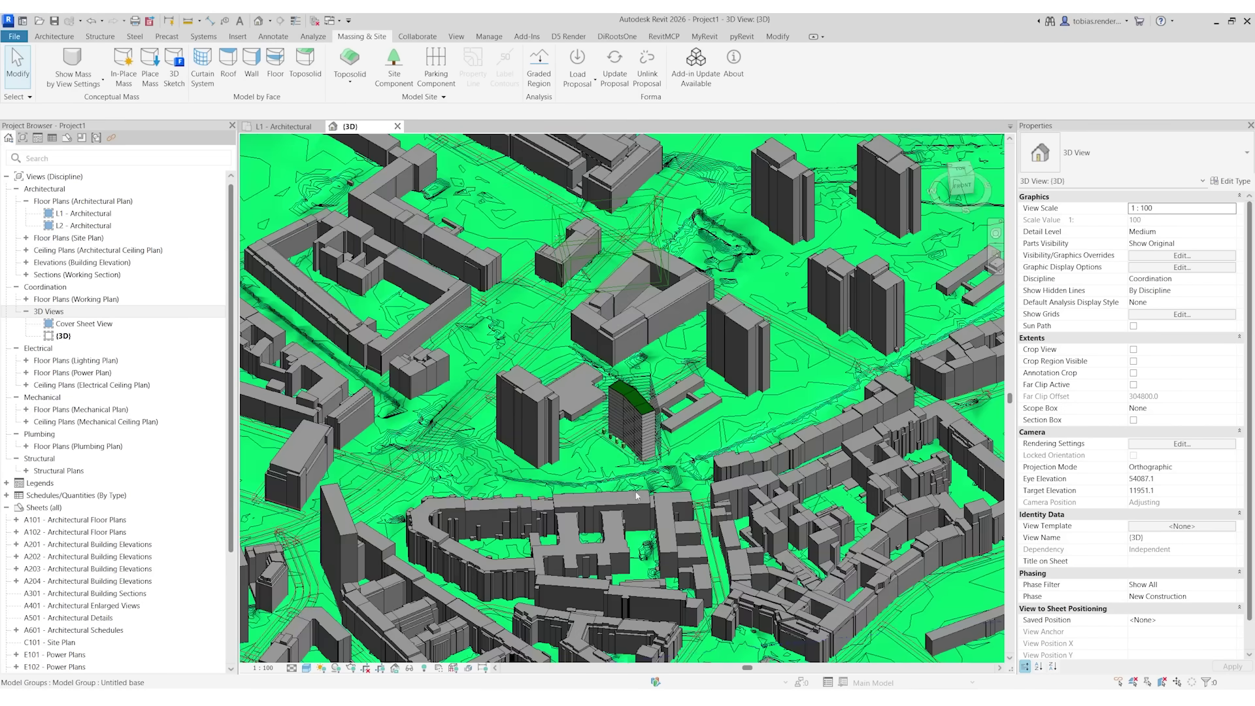
pyautogui.press('alt')
pyautogui.scroll(-3, 642, 481)
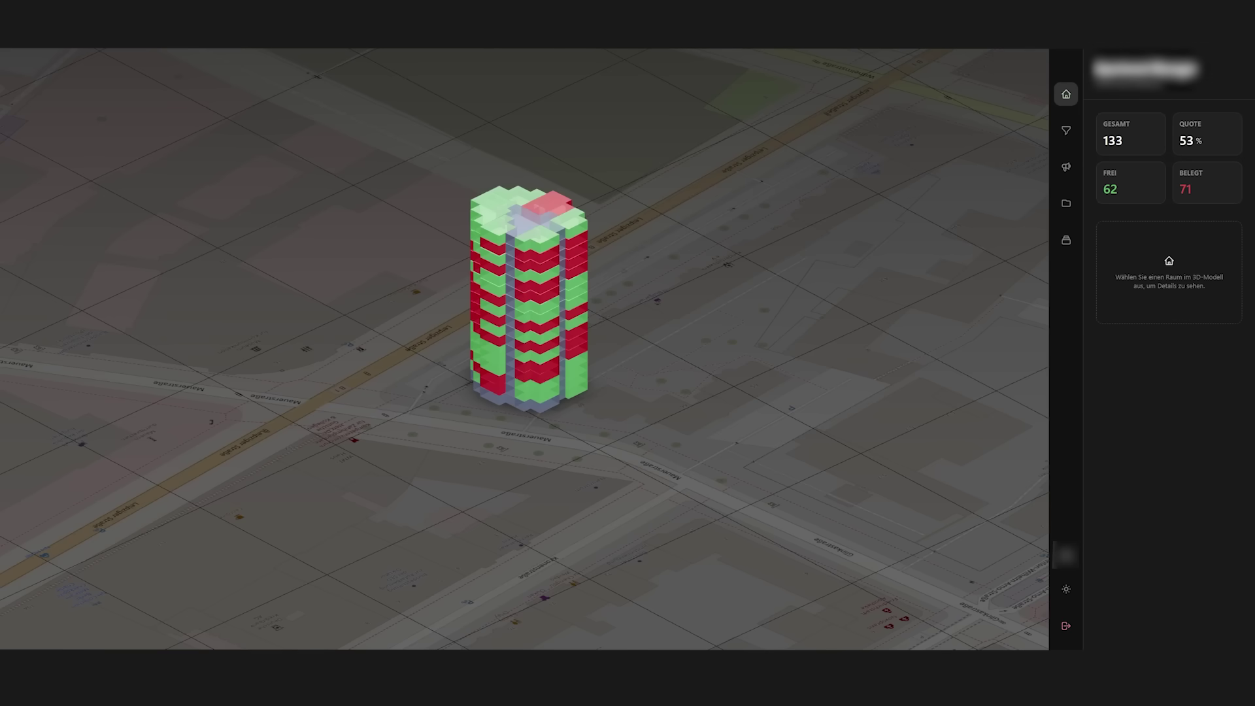
# Orbit the tower and try the free, occupied and all-rooms view filters
pyautogui.moveTo(366, 403)
pyautogui.mouseDown()
pyautogui.moveTo(670, 440)
pyautogui.moveTo(335, 430)
pyautogui.mouseUp()
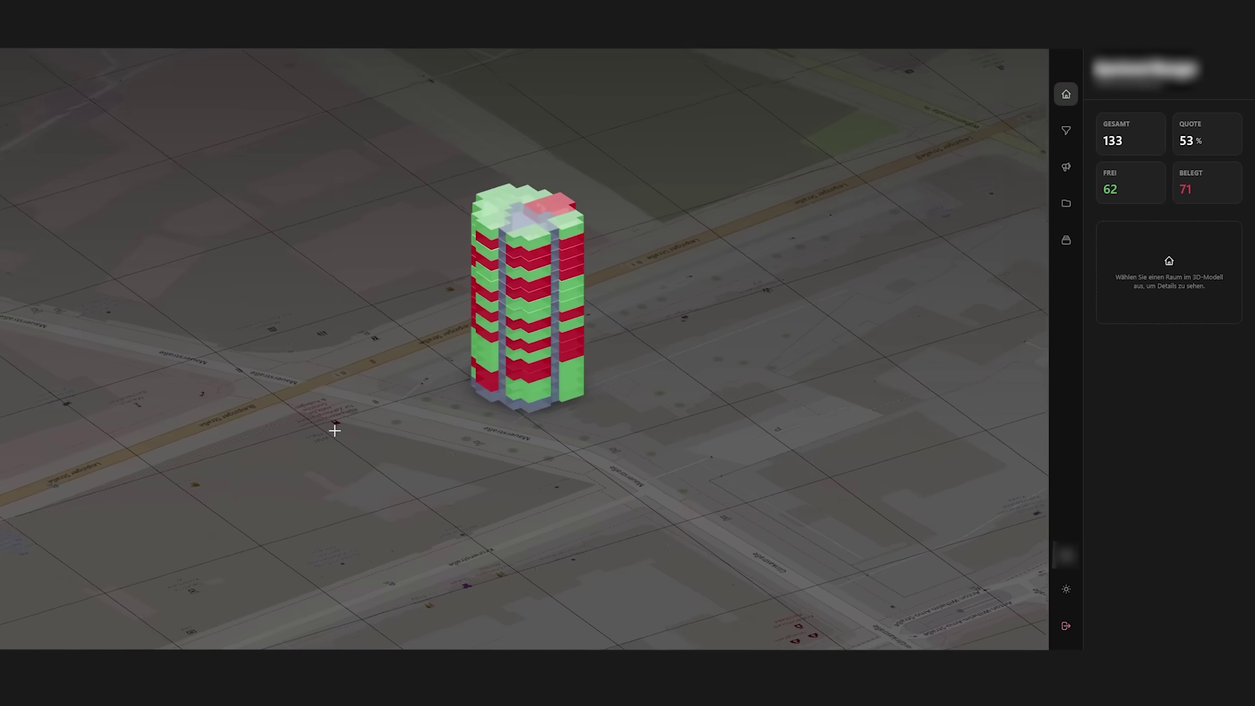
pyautogui.click(1066, 130)
pyautogui.click(1136, 171)
pyautogui.click(1139, 195)
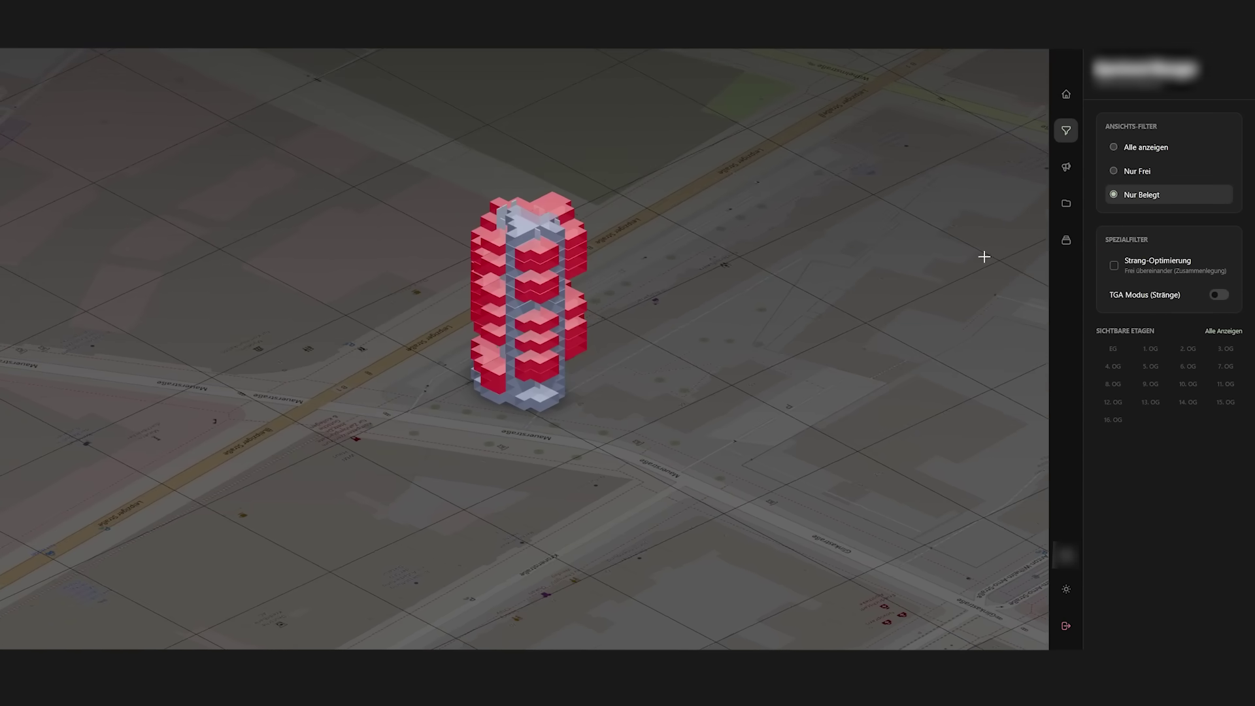
pyautogui.click(1115, 146)
# Try the services riser mode and single-floor isolation, then return to the full building
pyautogui.click(1218, 295)
pyautogui.click(1149, 366)
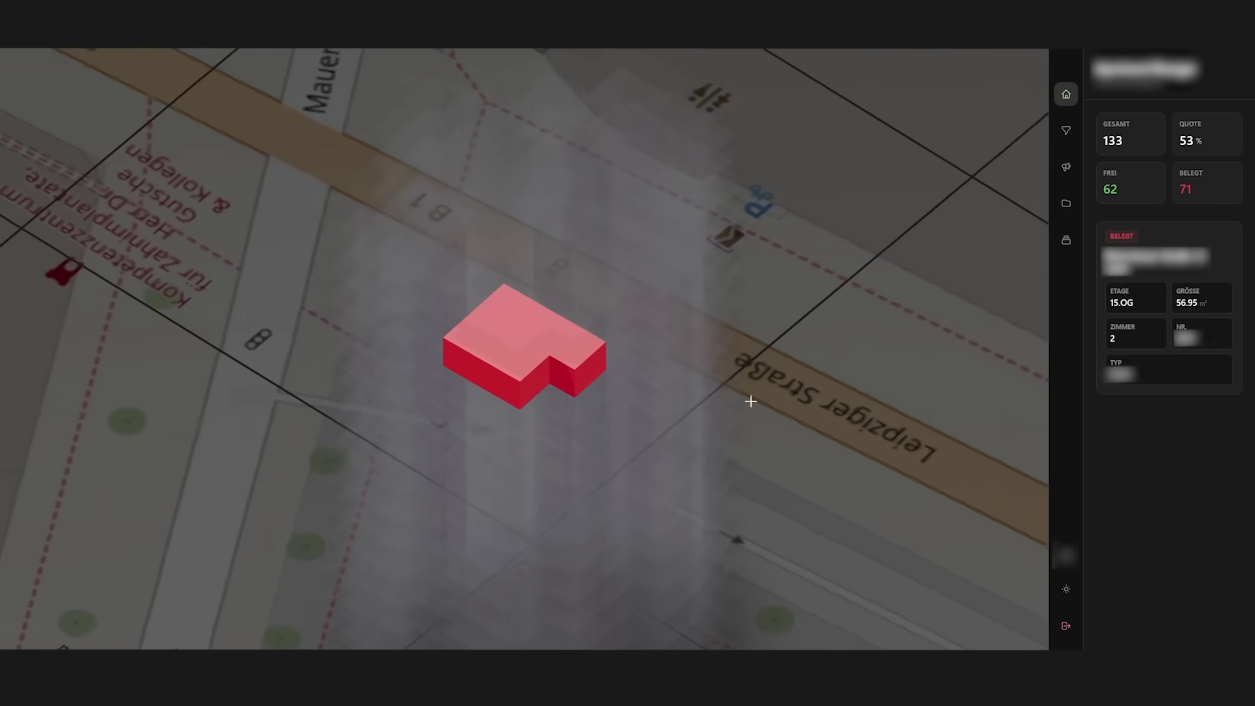
pyautogui.click(794, 258)
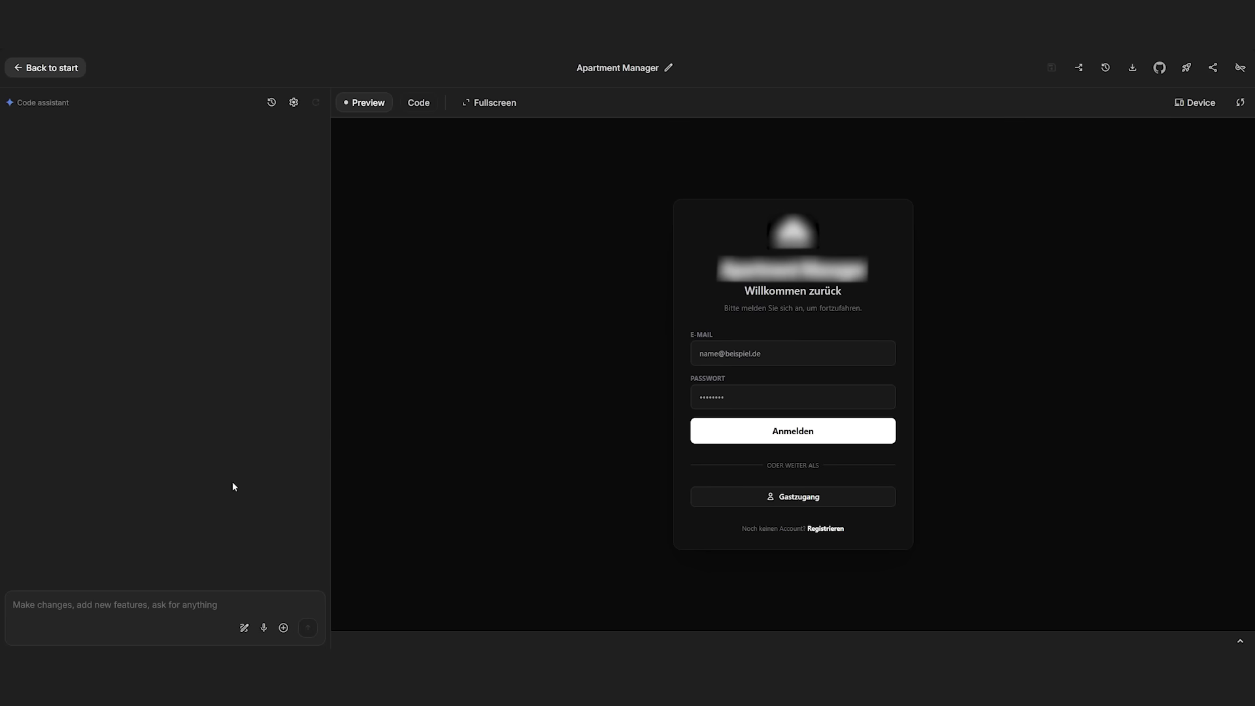
pyautogui.write('change the language to english in the whole application and make sure the ')
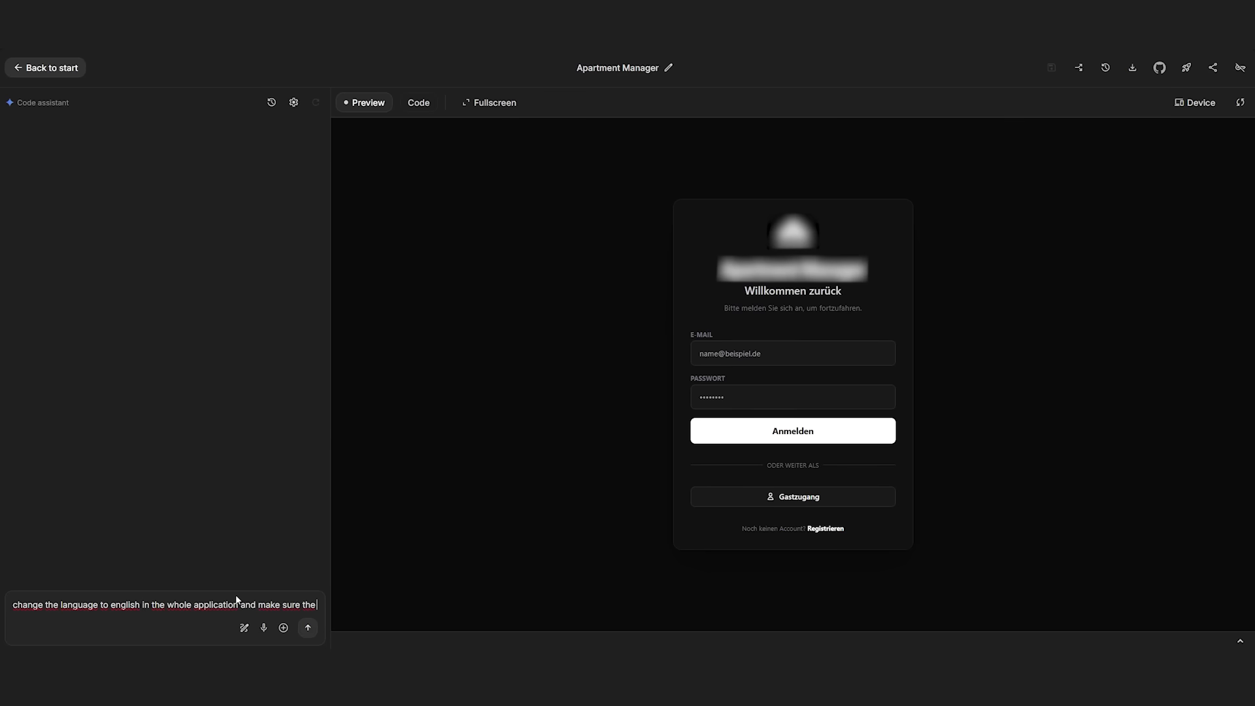
pyautogui.write('functionality is still working.')
# Submit the request to translate the entire Apartment Manager app into English
pyautogui.press('Return')
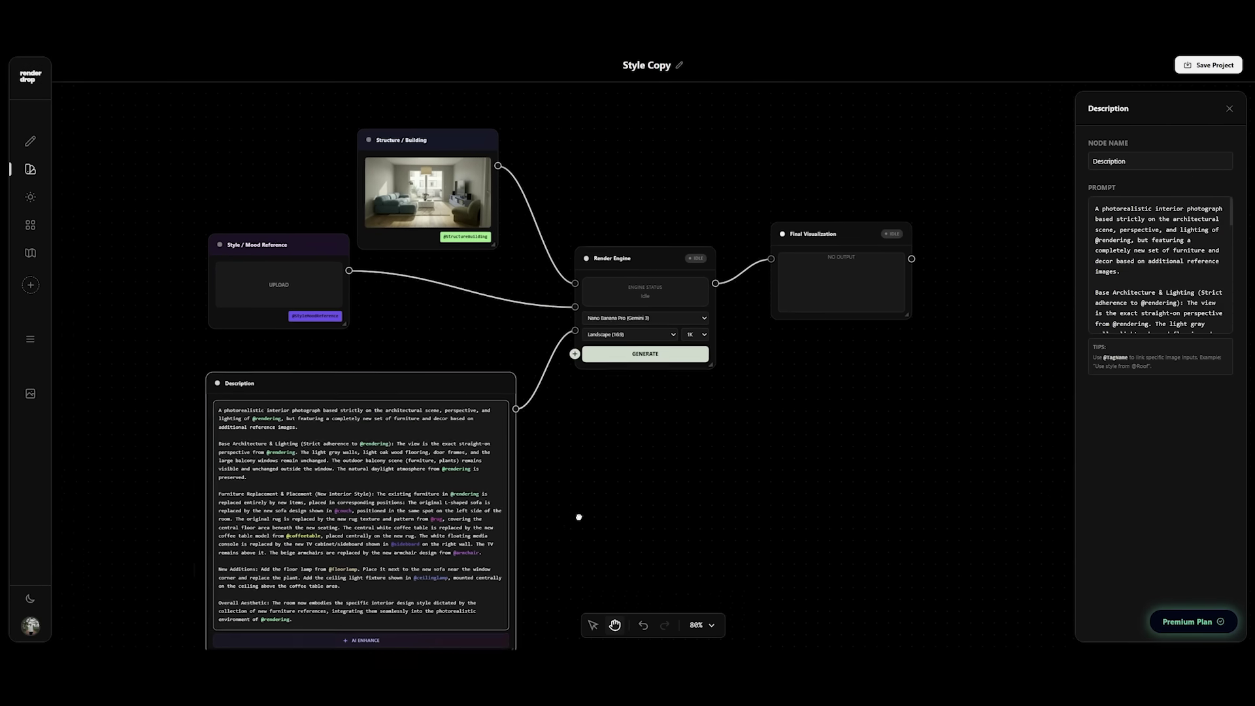
# Select the node's Name field text so it can be renamed
pyautogui.tripleClick(1175, 161)
pyautogui.write('cha')
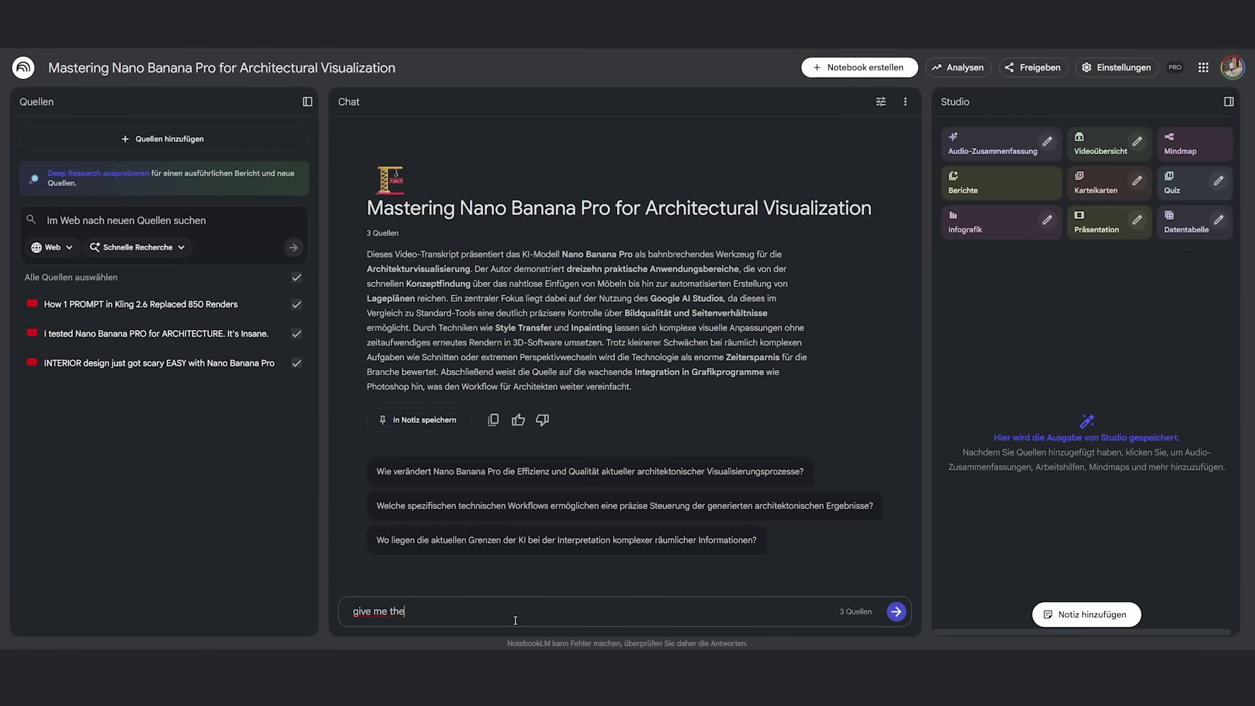
pyautogui.write('ai video')
# Ask the notebook about AI video prompts, then whether those prompts are available anywhere
pyautogui.press('Return')
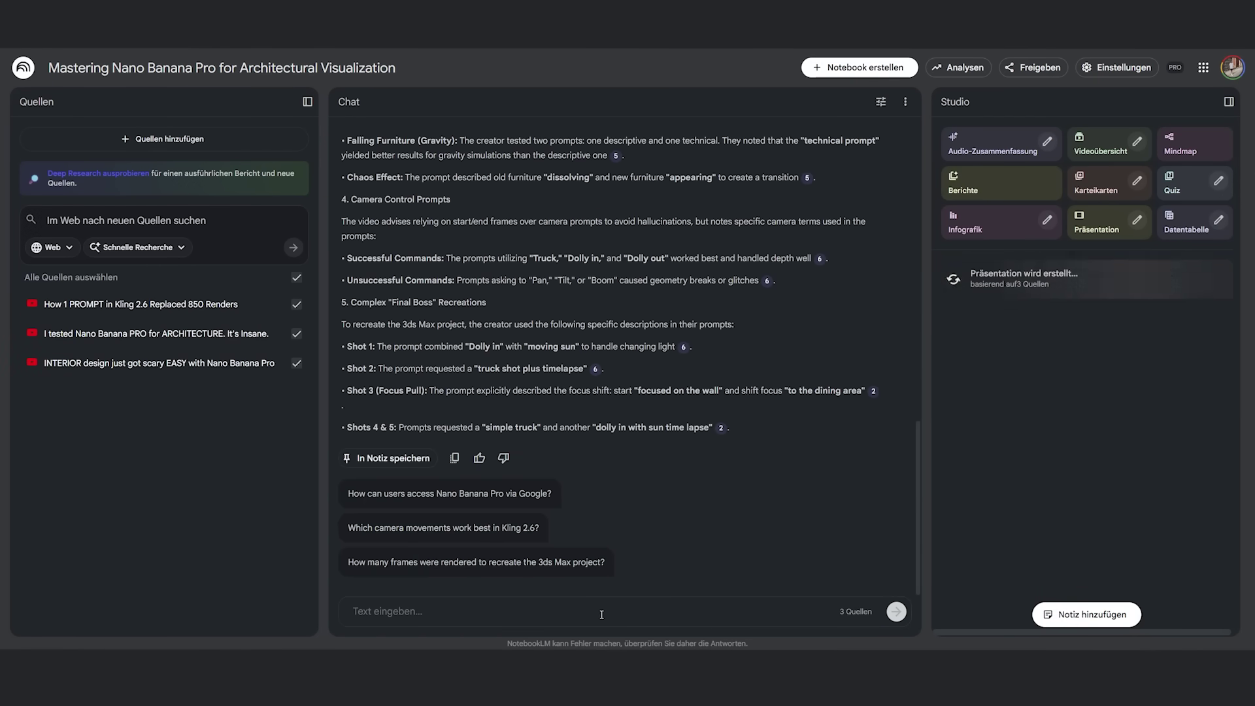
pyautogui.click(596, 610)
pyautogui.write('can i find the prompts anywhere?')
pyautogui.press('Return')
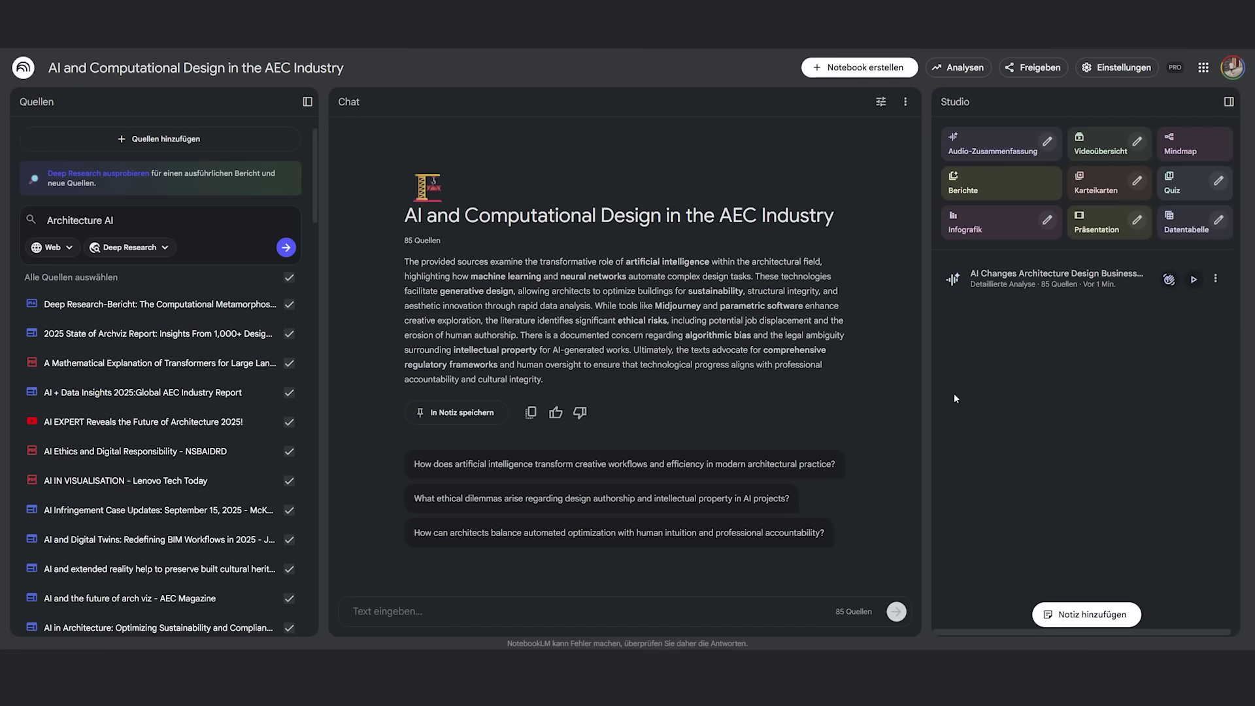
# Play the 85-source notebook's audio overview from the Studio panel
pyautogui.click(1193, 279)
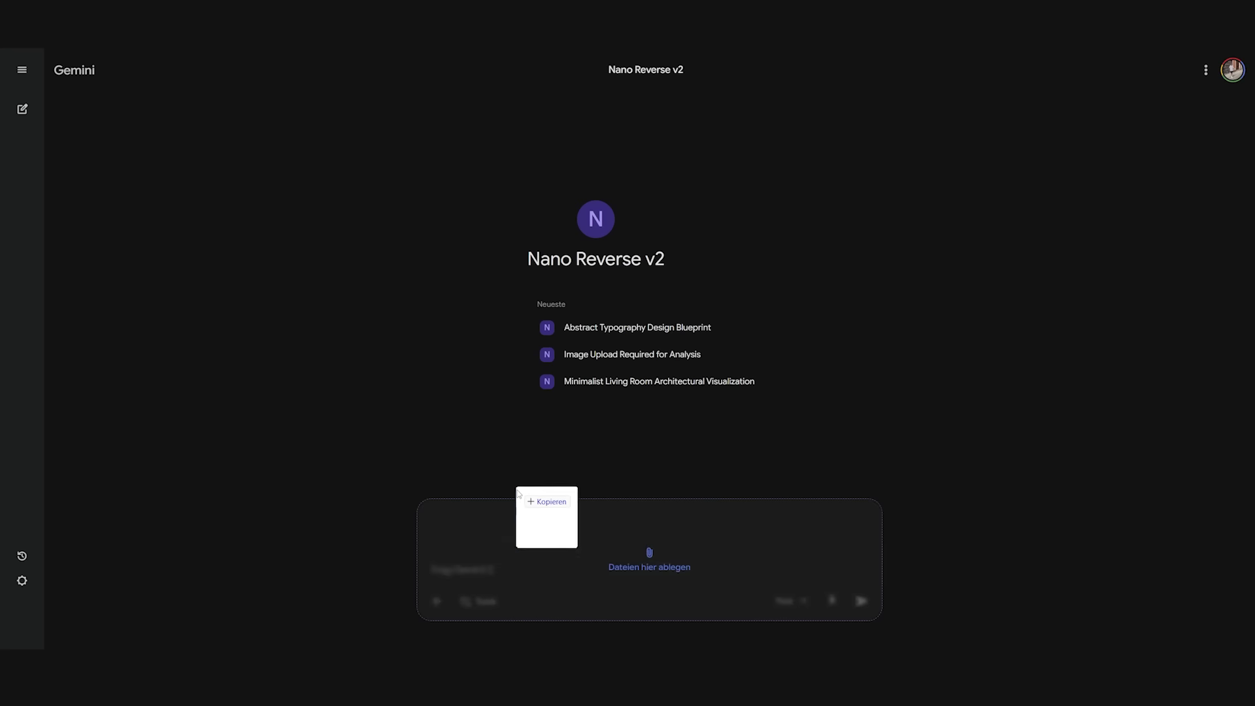
# Attach the living room image, run it with the Pro model, and copy the JSON scene description
pyautogui.moveTo(404, 401); pyautogui.dragTo(543, 530)
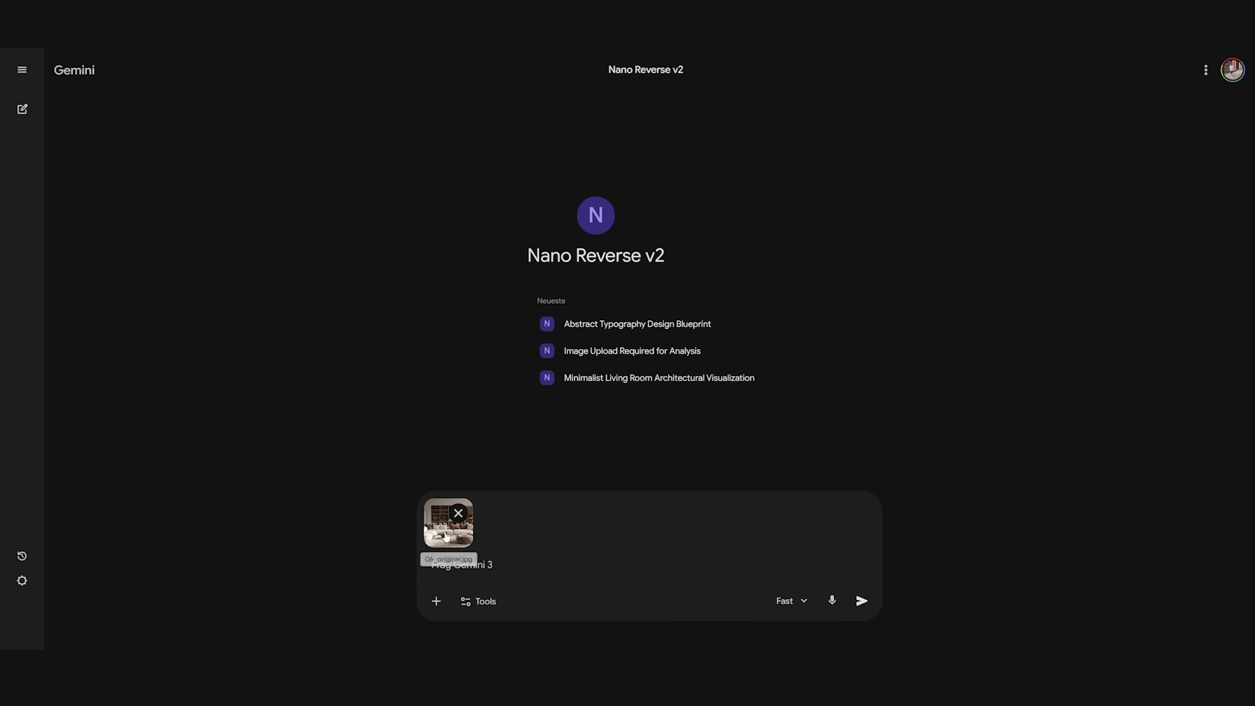
pyautogui.click(797, 602)
pyautogui.click(810, 564)
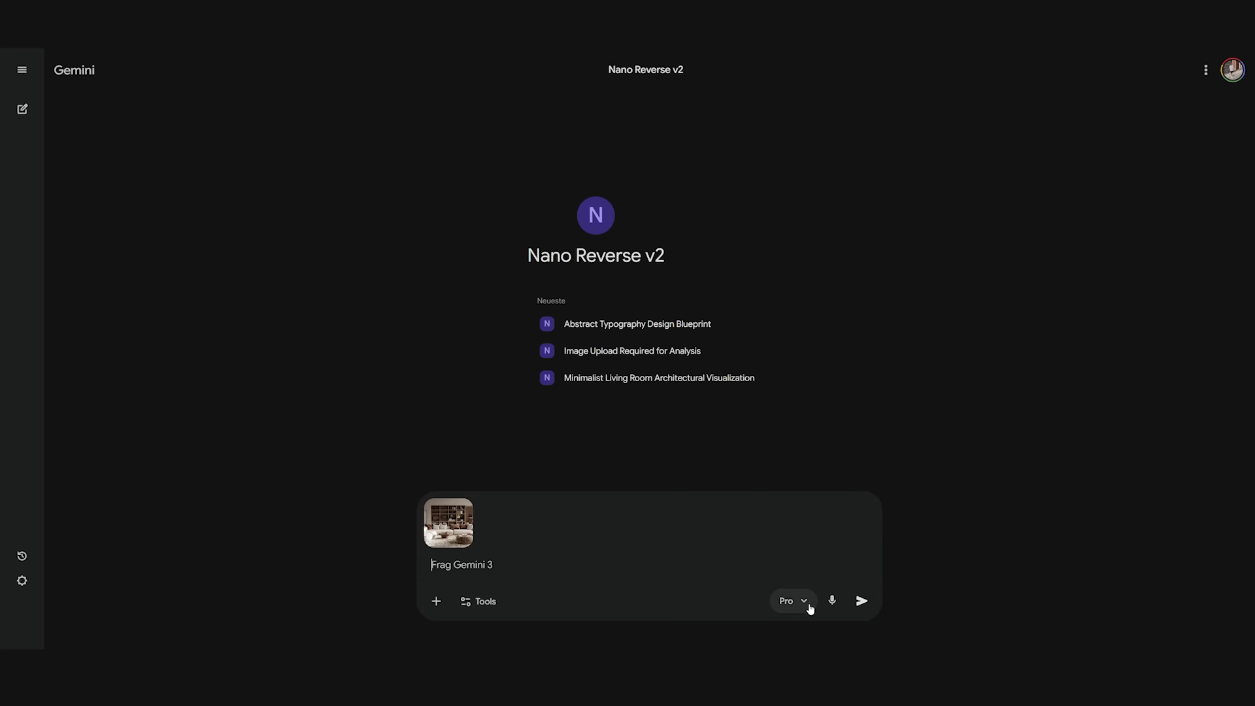
pyautogui.click(862, 602)
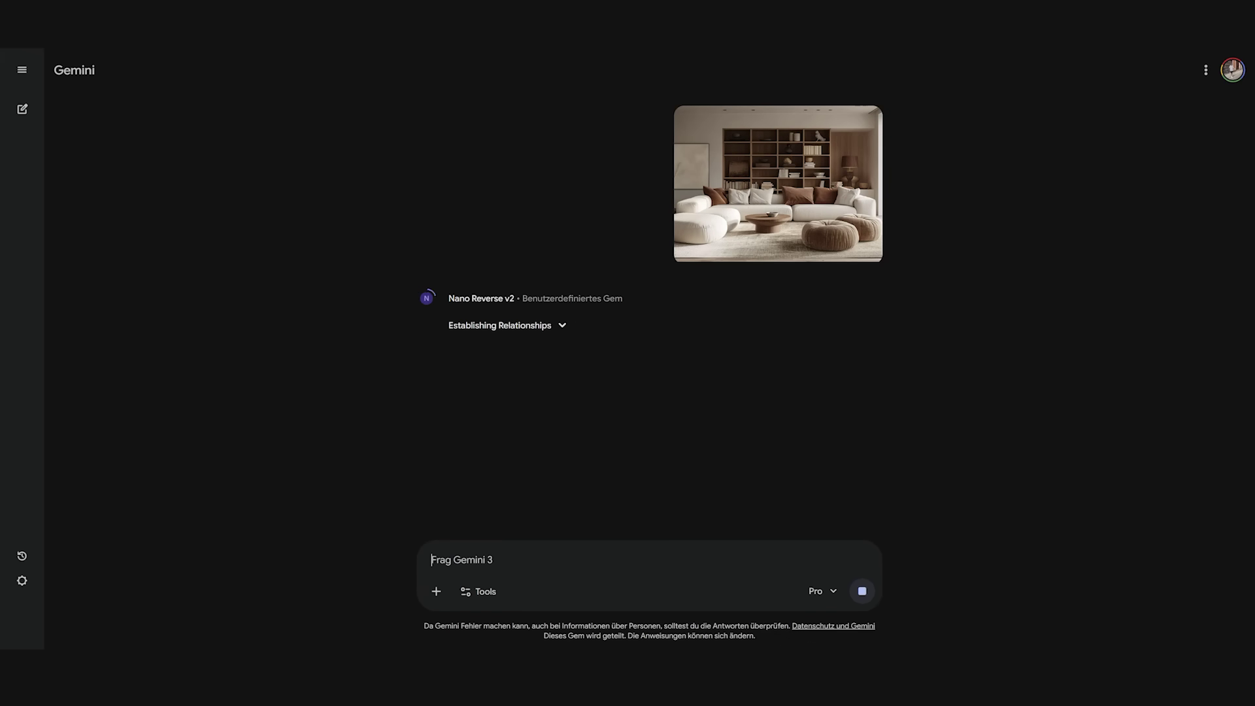
pyautogui.scroll(-2, 665, 358)
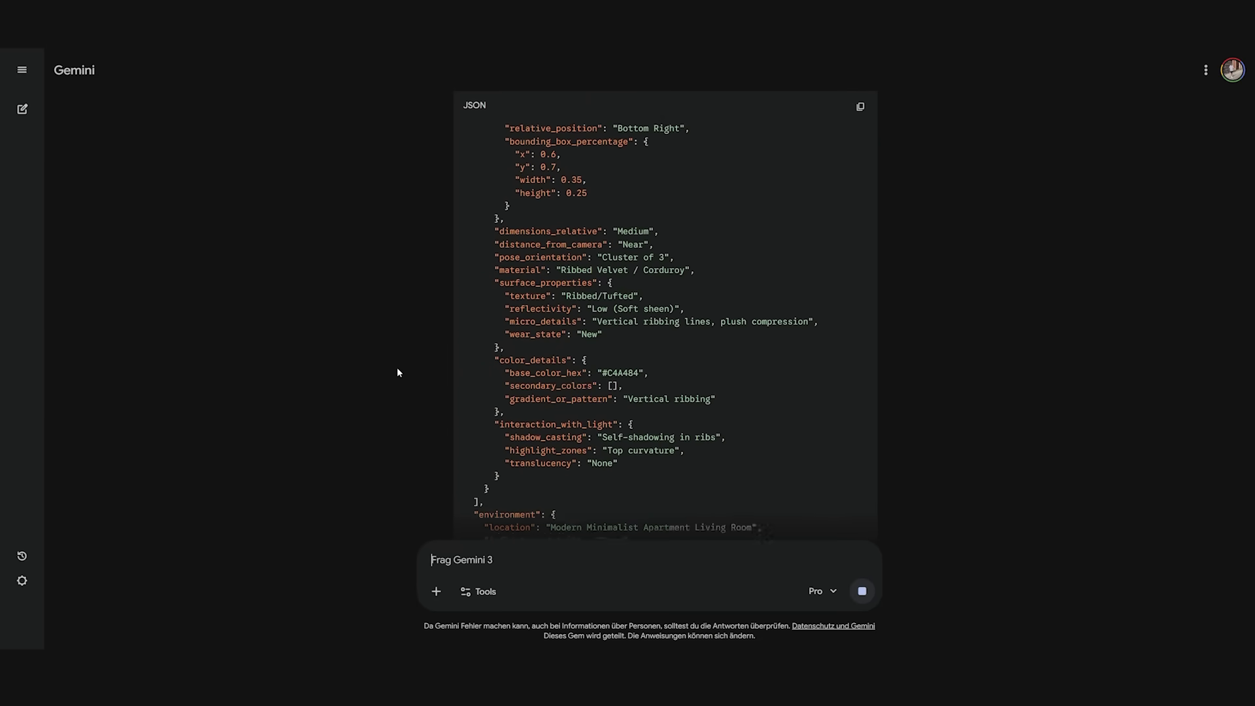
pyautogui.click(871, 623)
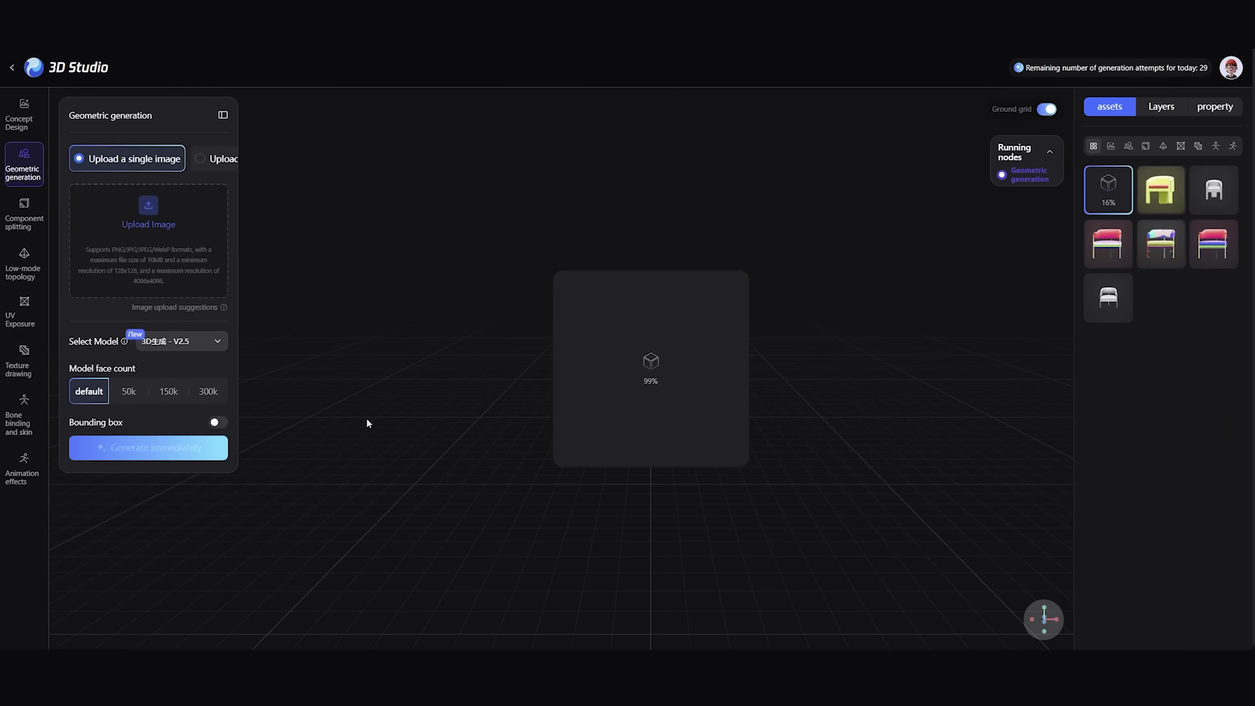
# Orbit the generated armchair, run Component splitting, and view the split chair from an oblique angle
pyautogui.moveTo(366, 417); pyautogui.dragTo(583, 422)
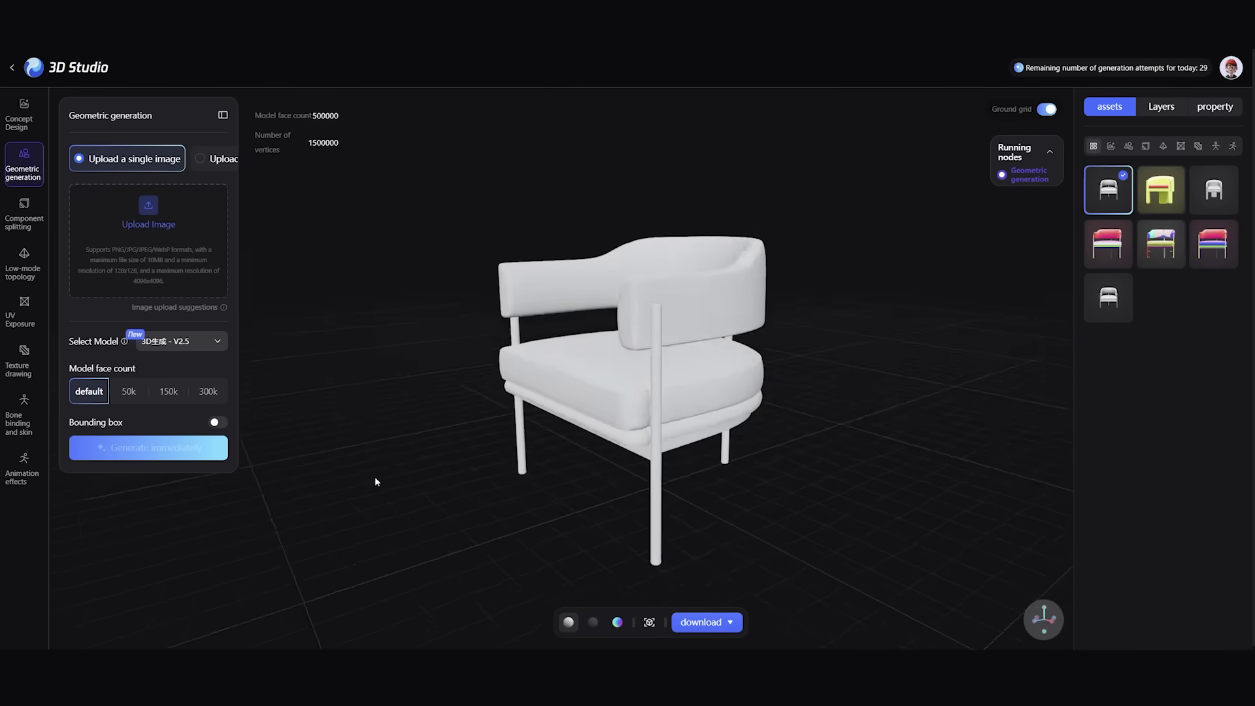
pyautogui.click(22, 218)
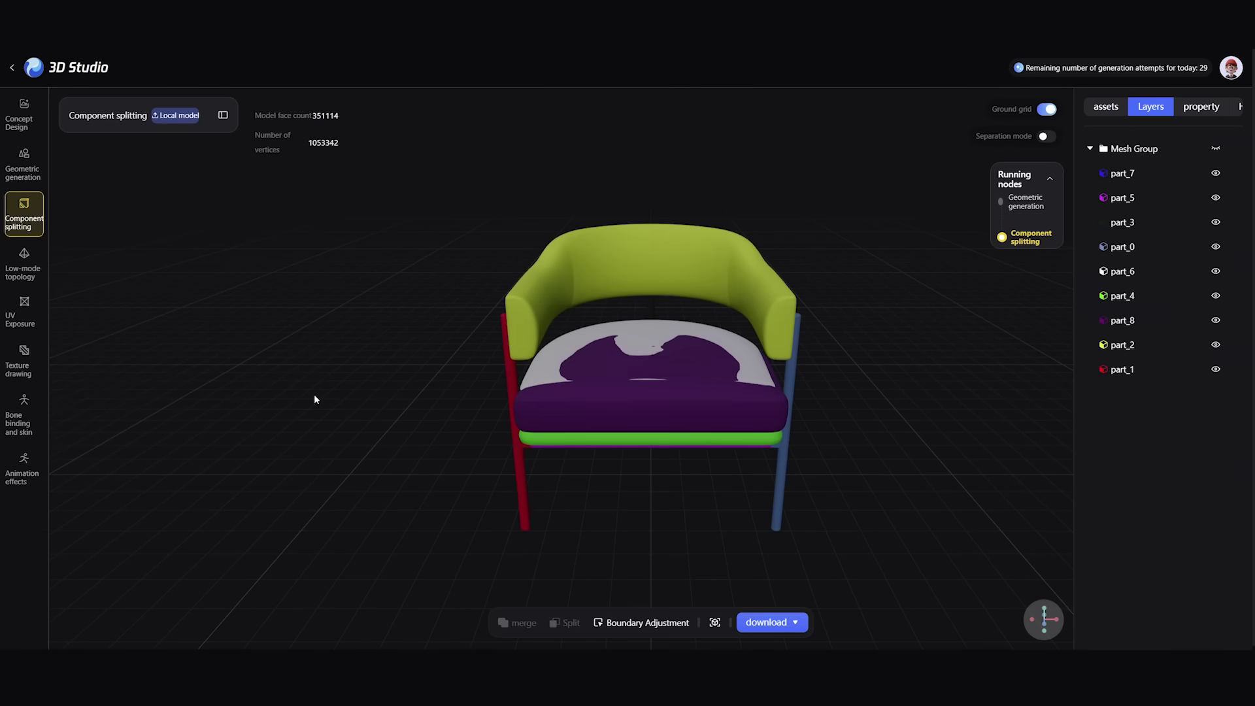
pyautogui.moveTo(314, 395)
pyautogui.mouseDown()
pyautogui.moveTo(669, 401)
pyautogui.moveTo(383, 435)
pyautogui.moveTo(499, 450)
pyautogui.moveTo(479, 453)
pyautogui.mouseUp()
# Import the split armchair and rotate it about 24 degrees around the vertical axis
pyautogui.click(771, 621)
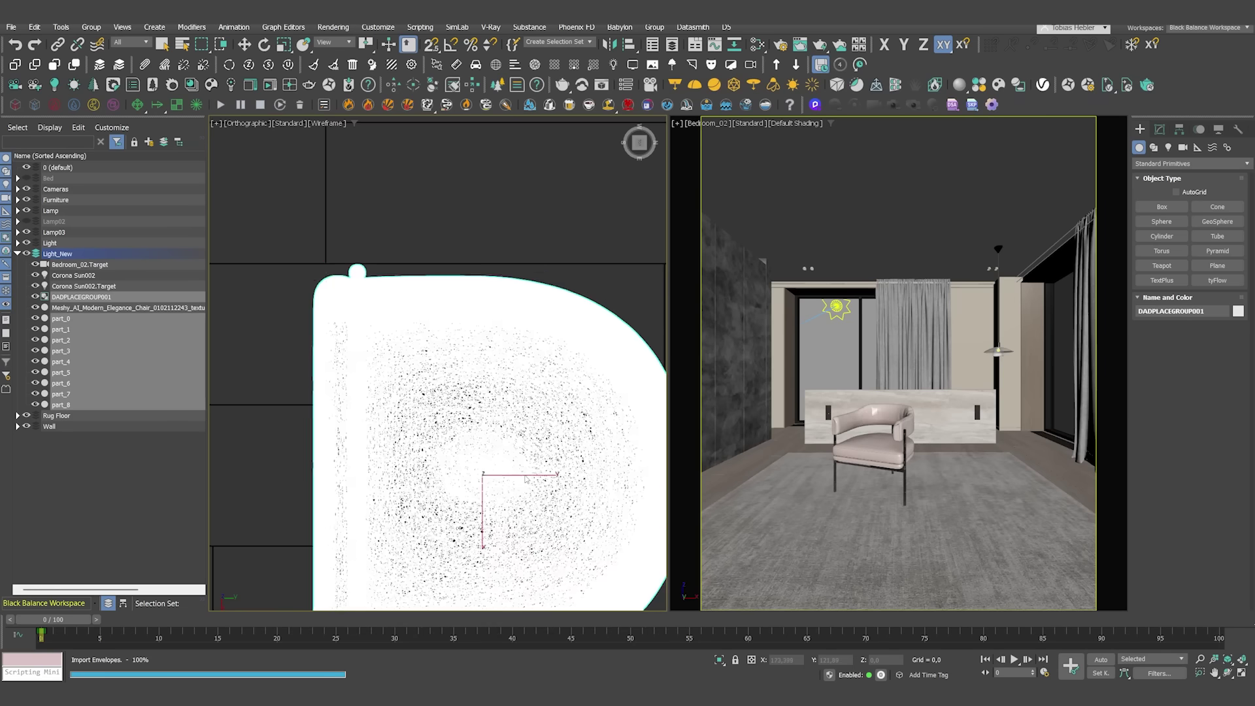
pyautogui.scroll(-5, 527, 479)
pyautogui.scroll(5, 435, 496)
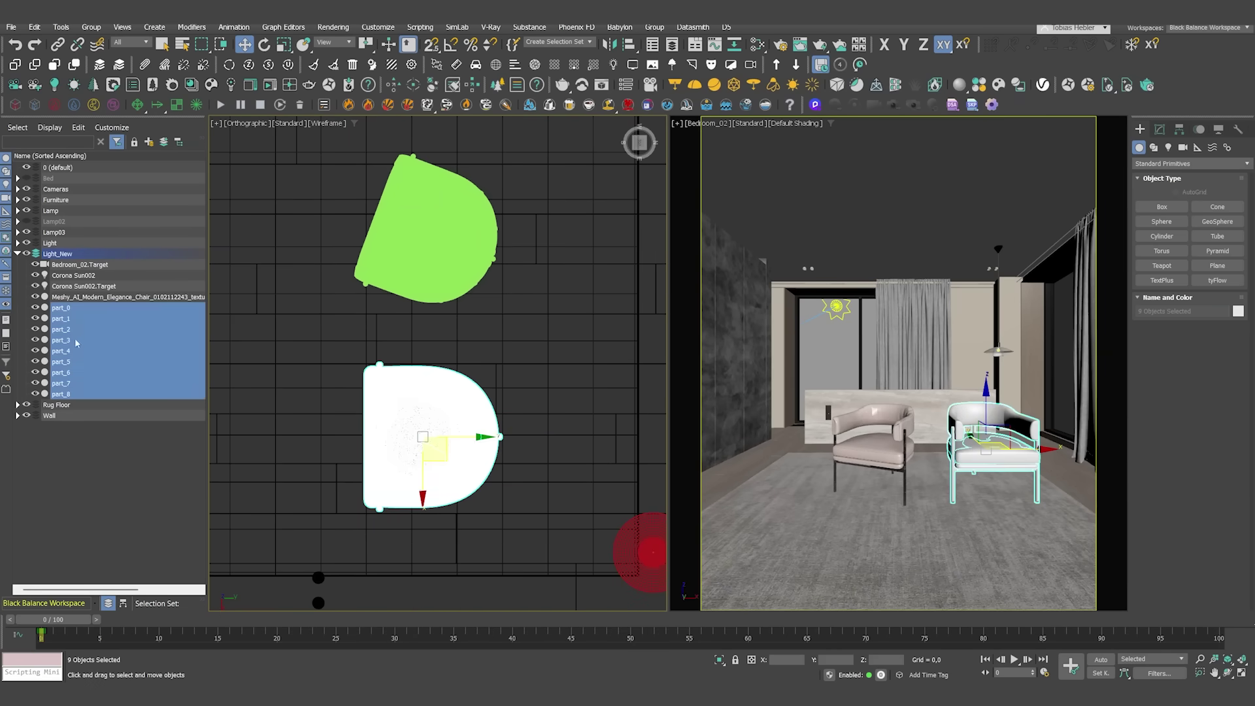
pyautogui.press('e')
pyautogui.moveTo(436, 379)
pyautogui.mouseDown()
pyautogui.moveTo(473, 399)
pyautogui.moveTo(490, 431)
pyautogui.mouseUp()
pyautogui.press('w')
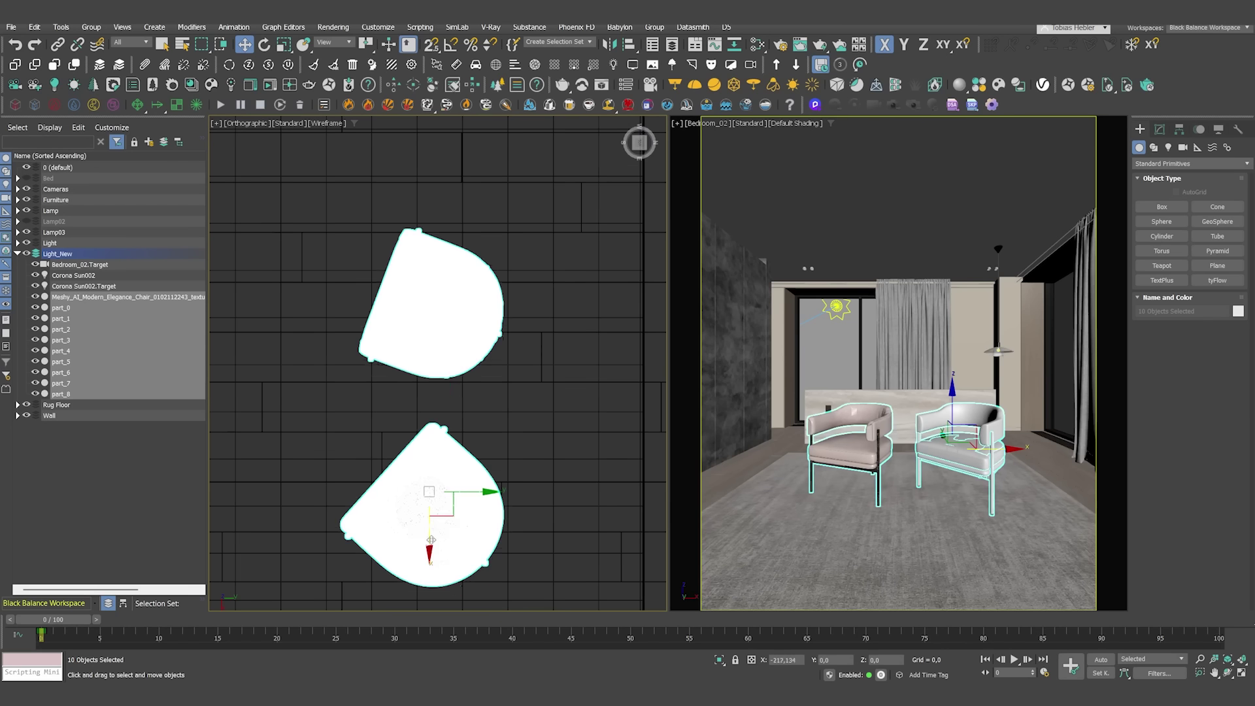
pyautogui.scroll(-3, 432, 412)
# Select chair parts part_0 to part_8 plus the seat, and open the Corona Material Library
pyautogui.click(61, 306)
pyautogui.keyDown('shift'); pyautogui.click(62, 393); pyautogui.keyUp('shift')
pyautogui.press('e')
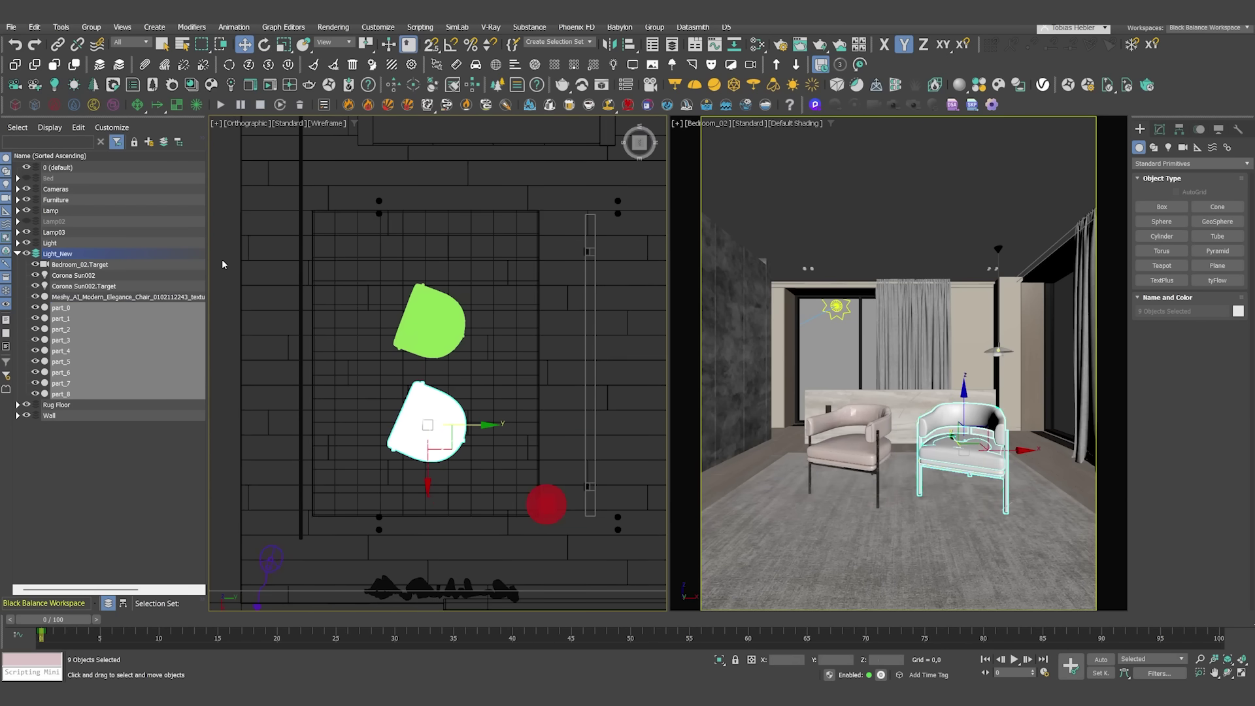
pyautogui.press('z')
pyautogui.moveTo(393, 411)
pyautogui.mouseDown()
pyautogui.moveTo(427, 447)
pyautogui.moveTo(62, 330)
pyautogui.mouseUp()
pyautogui.keyDown('ctrl'); pyautogui.click(427, 447); pyautogui.keyUp('ctrl')
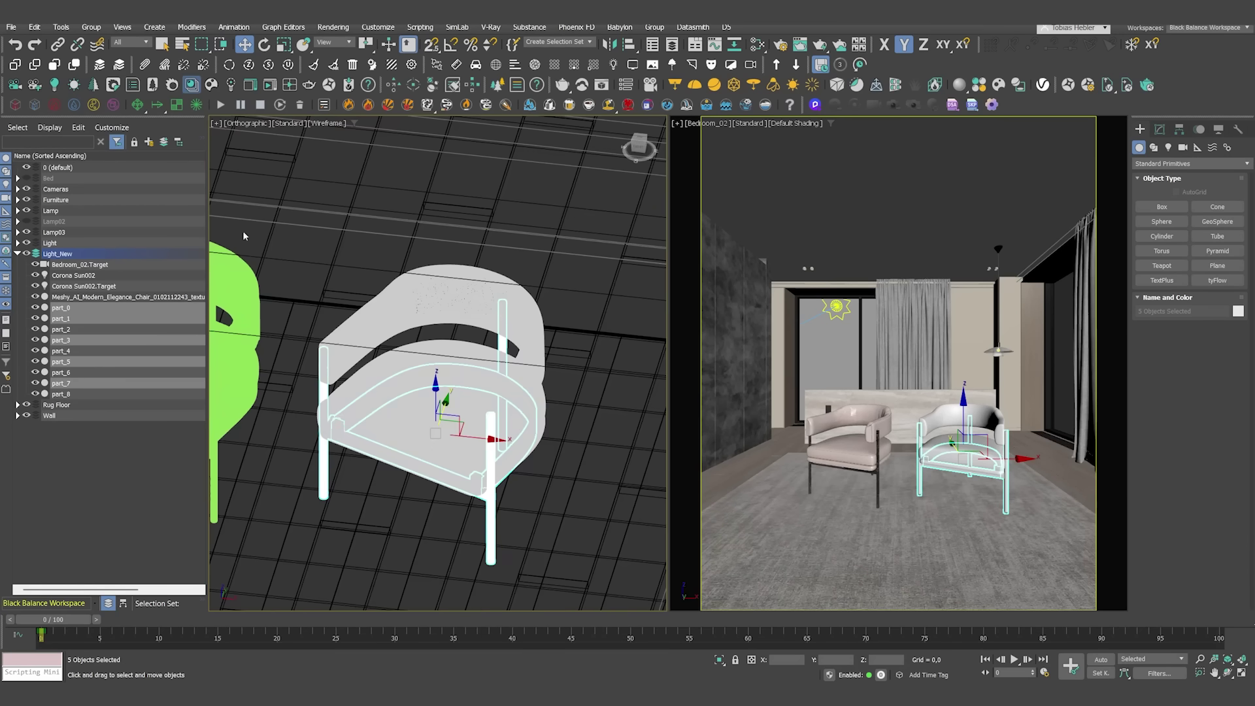
pyautogui.click(90, 277)
pyautogui.scroll(3, 542, 348)
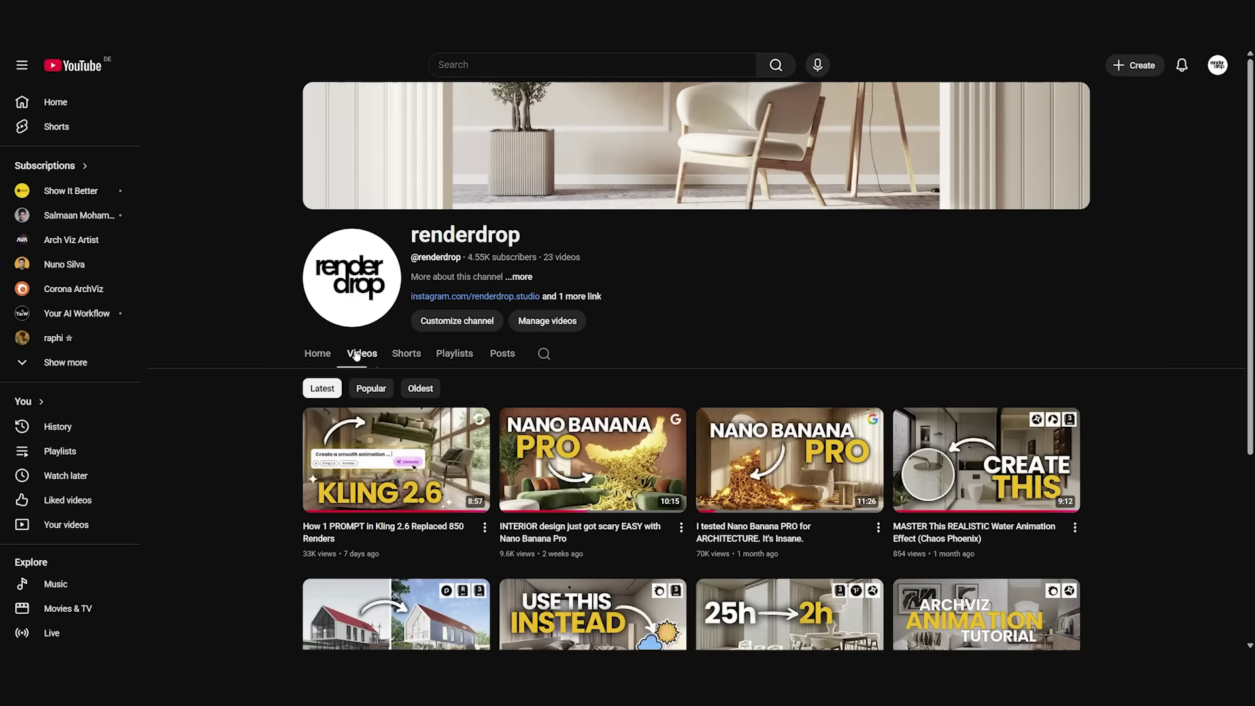
pyautogui.scroll(-2, 258, 372)
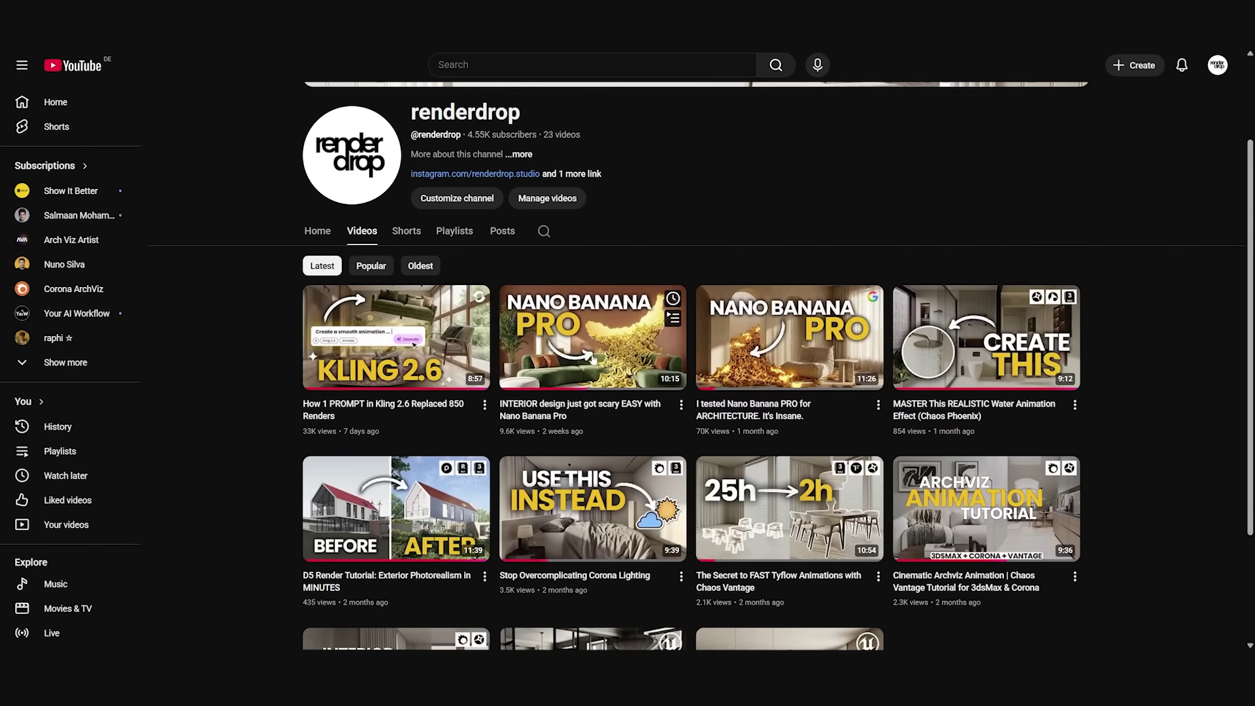
pyautogui.moveTo(789, 338)
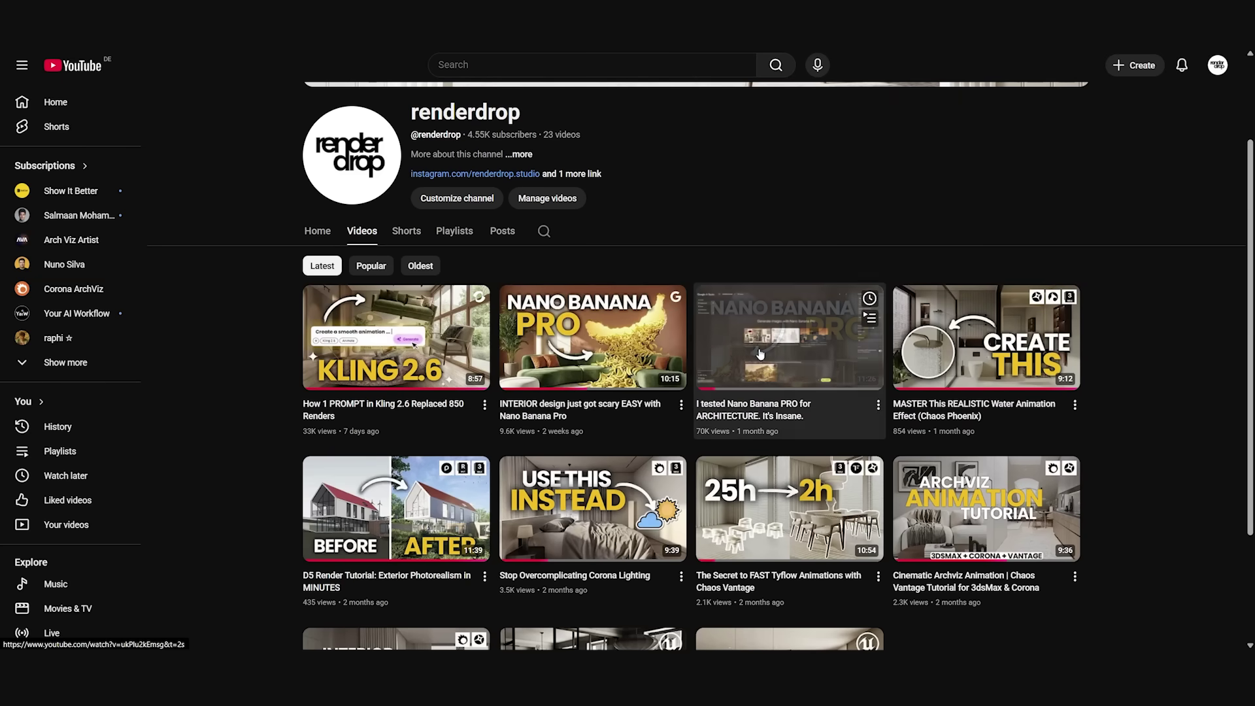
# Open the Nano Banana PRO architecture video in default view and expand its timestamped description
pyautogui.click(759, 353)
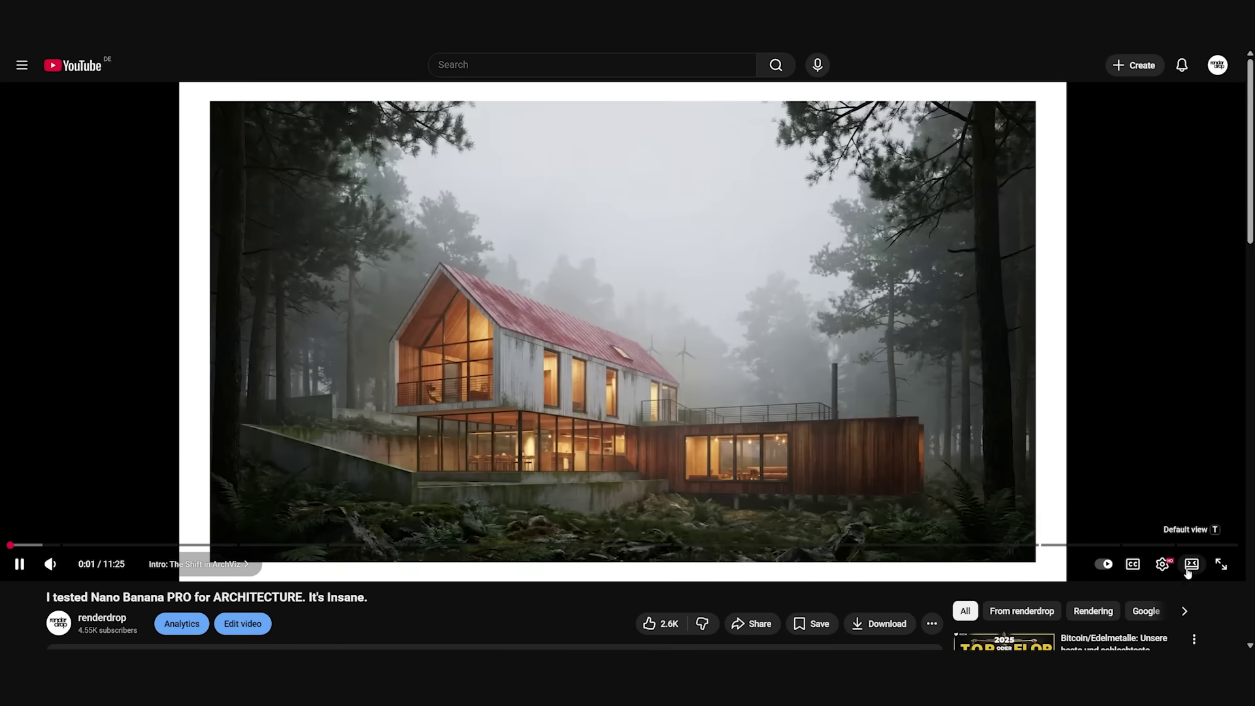
pyautogui.click(1189, 566)
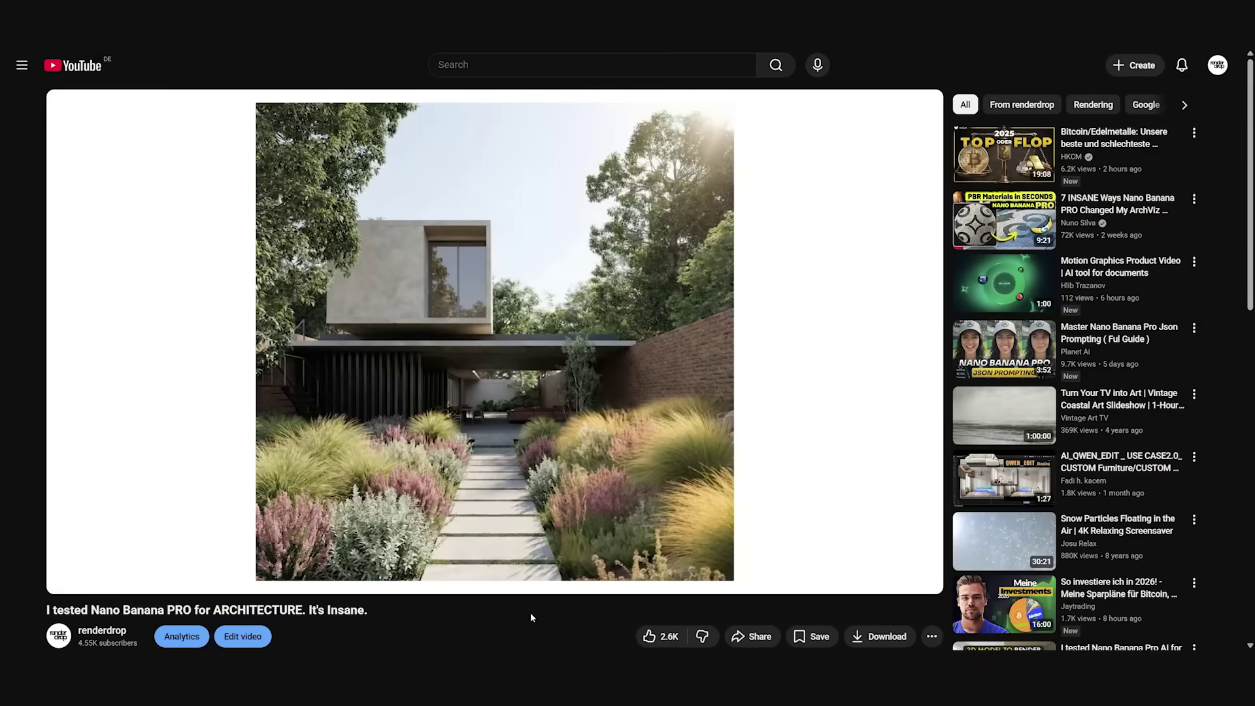
pyautogui.scroll(-2, 530, 613)
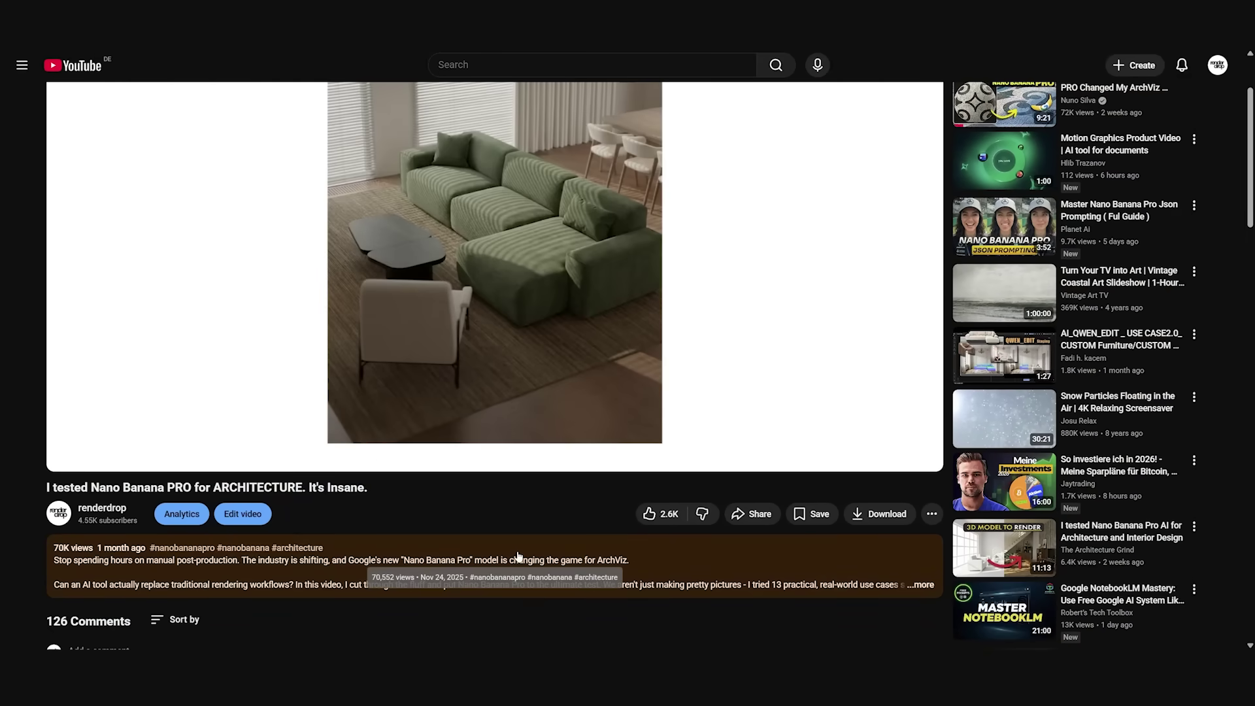
pyautogui.click(526, 566)
pyautogui.scroll(-3, 524, 510)
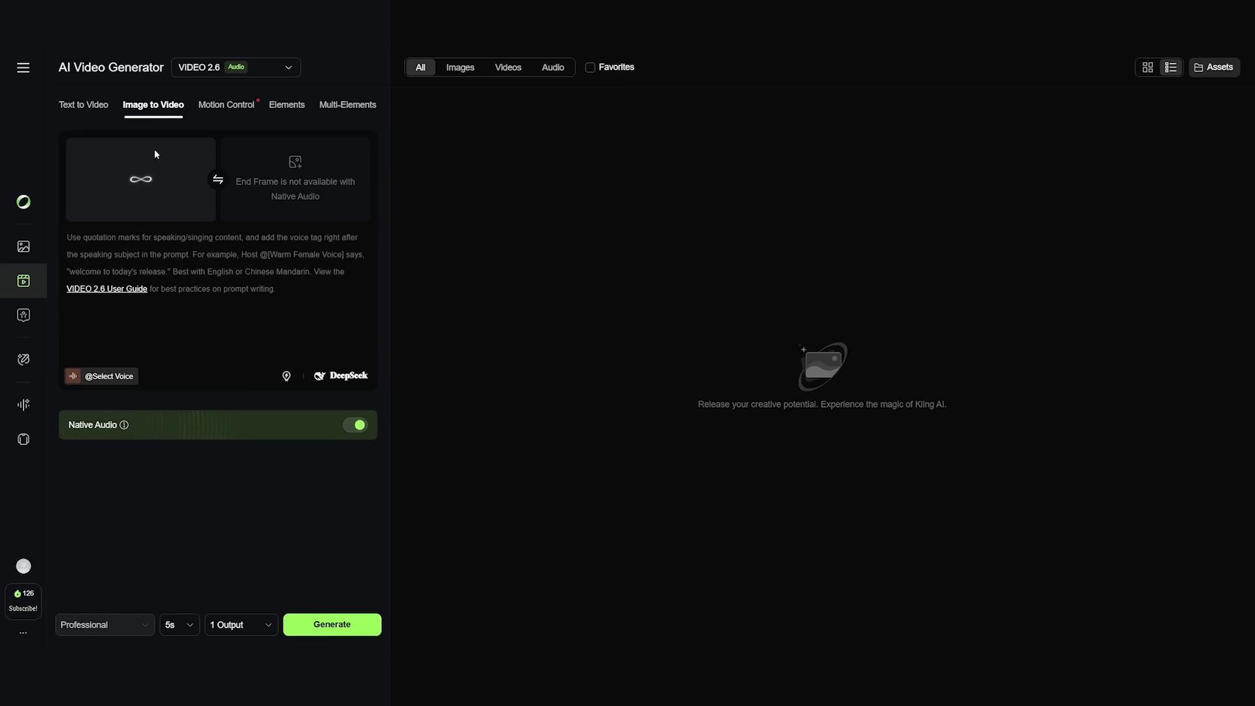
# Switch off Native Audio for the snowy living-room image-to-video clip
pyautogui.click(347, 427)
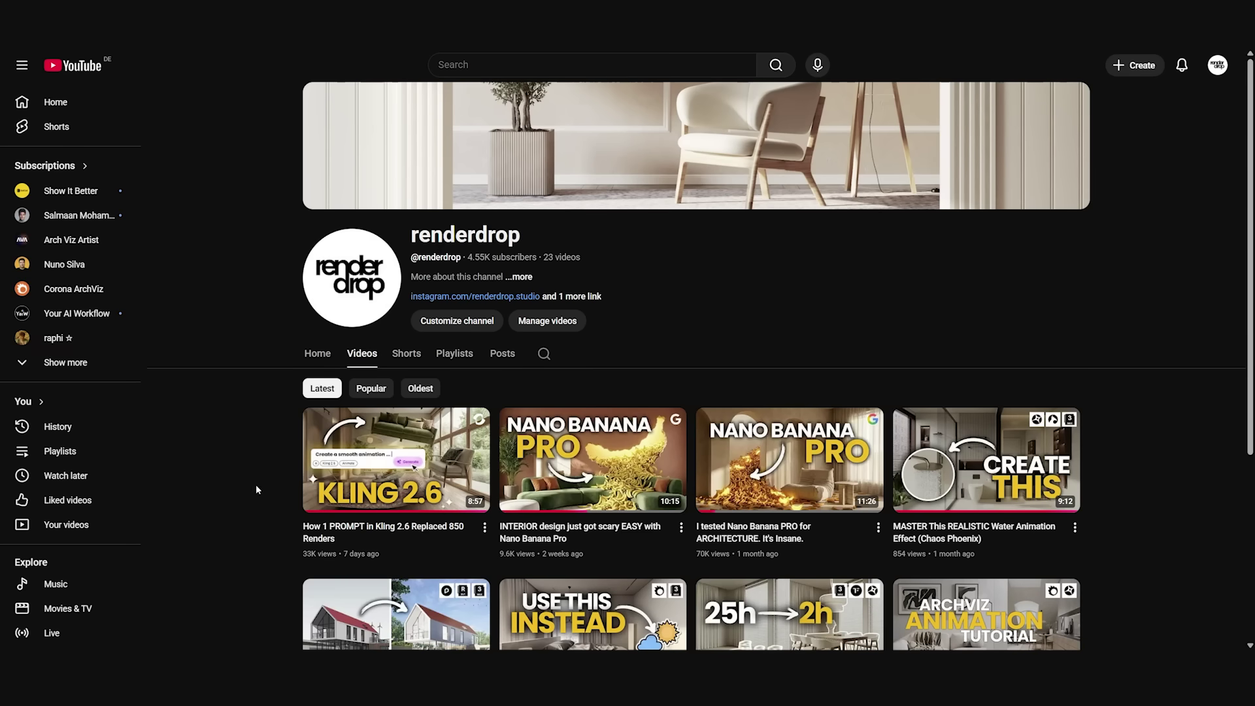
pyautogui.moveTo(396, 459)
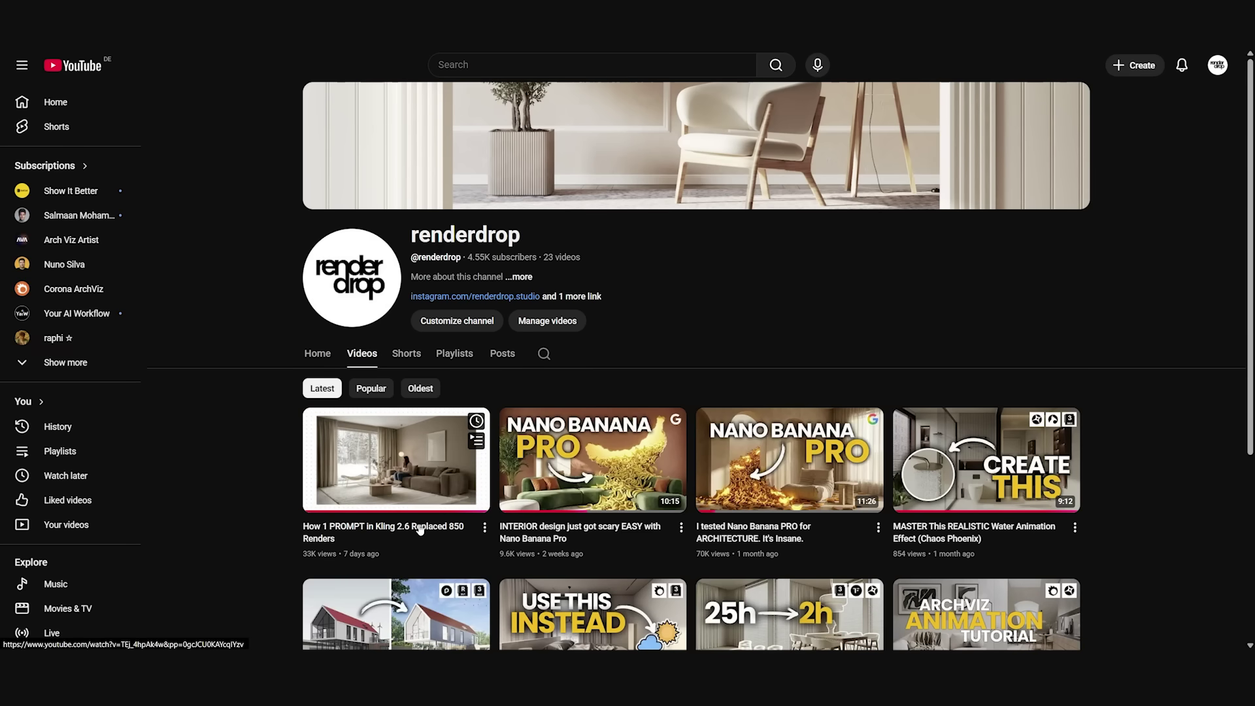
# Play renderdrop's newest video, 'How 1 PROMPT in Kling 2.6 Replaced 850 Renders'
pyautogui.click(418, 528)
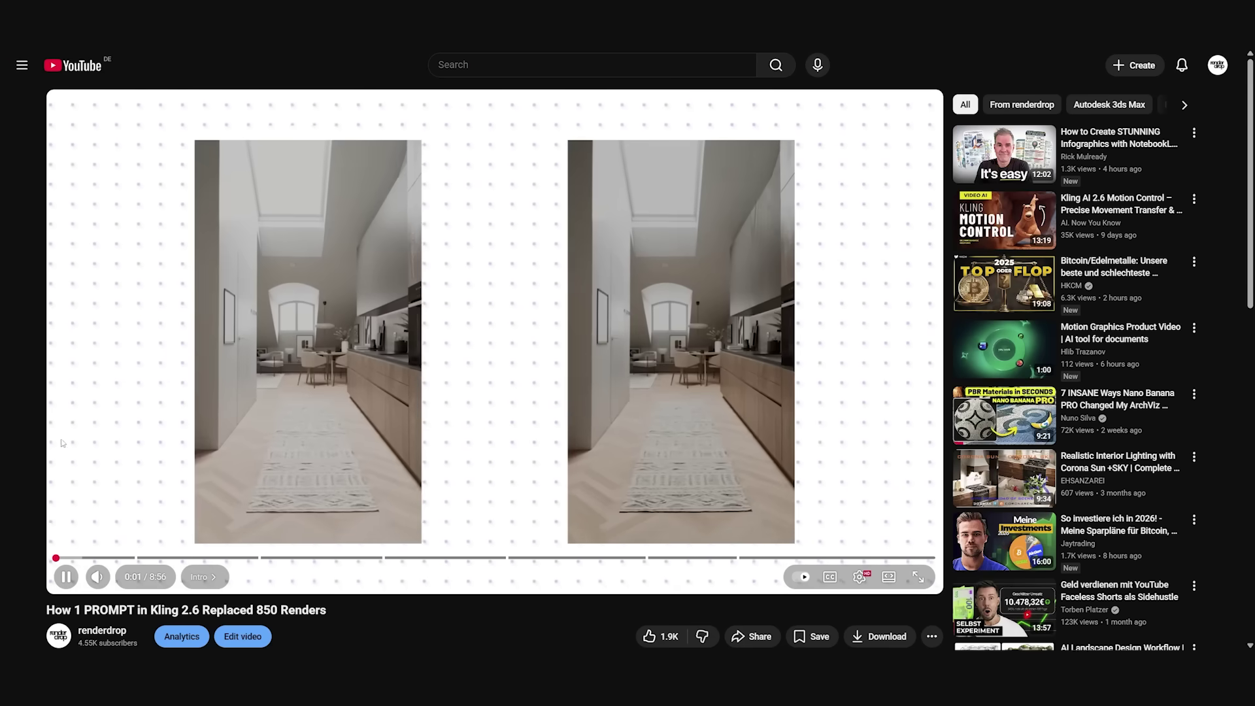